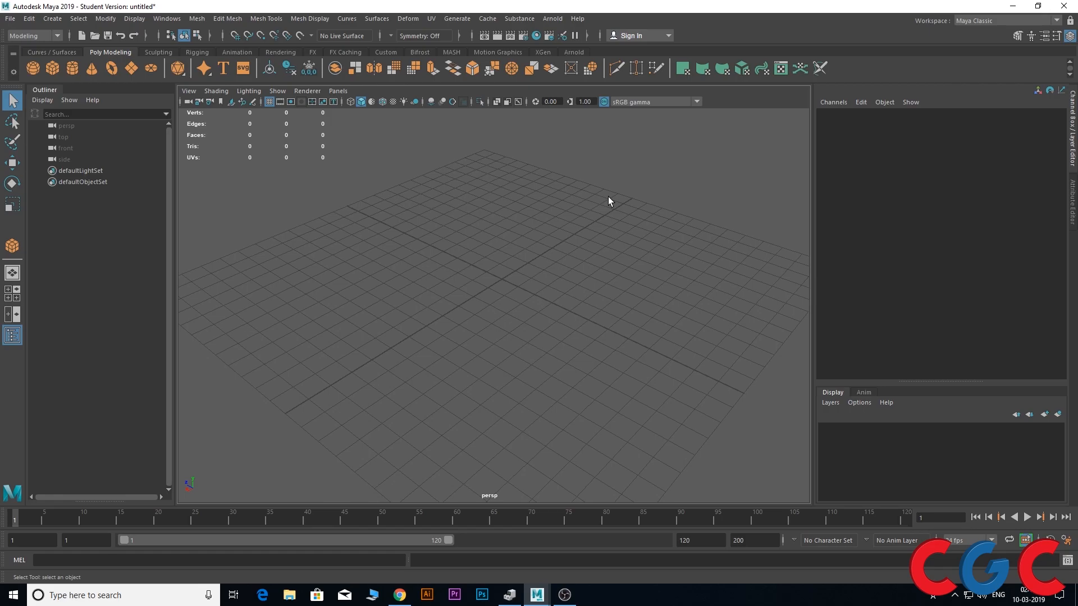
Create a large freehand polygon cube on the perspective grid
alt+middle_drag(552, 252, 544, 229)
alt+drag(517, 274, 509, 261)
alt+middle_drag(509, 261, 542, 216)
alt+drag(543, 281, 552, 270)
mouse_move(552, 270)
alt+middle_down()
mouse_move(553, 257)
mouse_move(543, 281)
alt+middle_up()
click(52, 73)
mouse_move(530, 228)
mouse_down()
mouse_move(540, 385)
mouse_move(566, 137)
mouse_up()
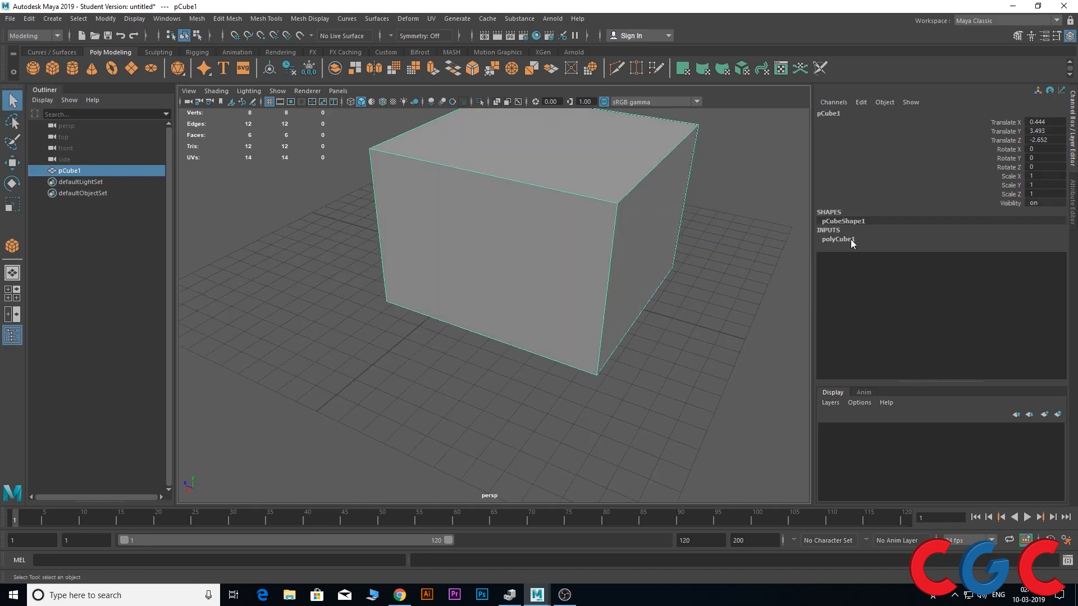
Set the cube's width, height and depth subdivisions to 7
click(850, 239)
click(983, 276)
shift+click(985, 292)
middle_drag(666, 375, 691, 372)
alt+drag(689, 385, 596, 433)
Switch the cube to edge selection and pick individual edges along one line of its top face
right_drag(545, 292, 548, 253)
alt+middle_drag(491, 323, 452, 334)
scroll(550, 240, up, 3)
mouse_move(471, 334)
alt+mouse_down()
mouse_move(486, 351)
mouse_move(469, 331)
alt+mouse_up()
click(468, 334)
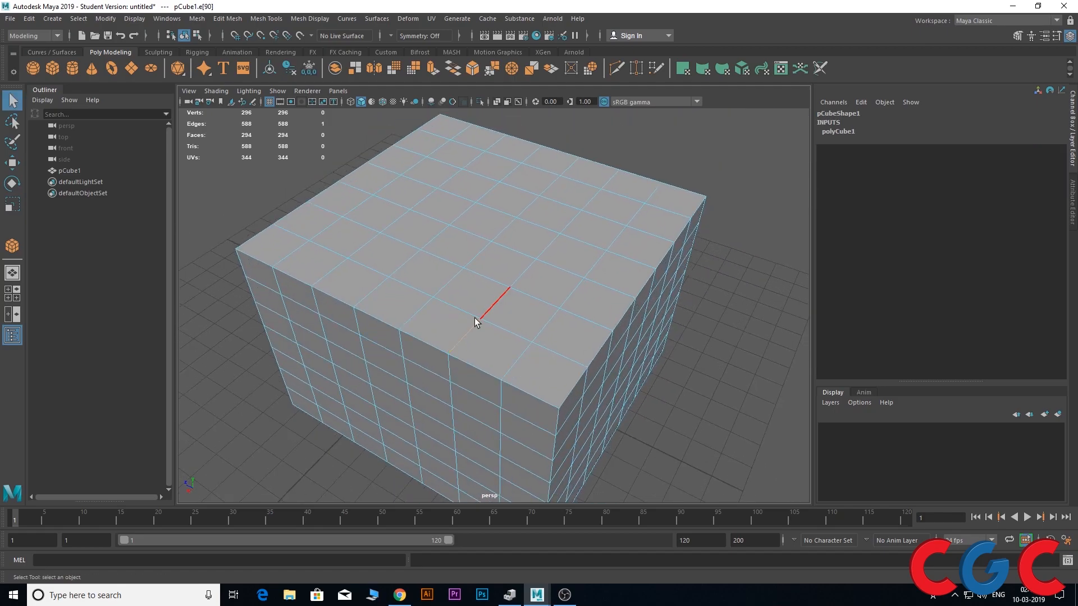
click(487, 301)
click(473, 325)
click(490, 302)
click(560, 239)
click(590, 197)
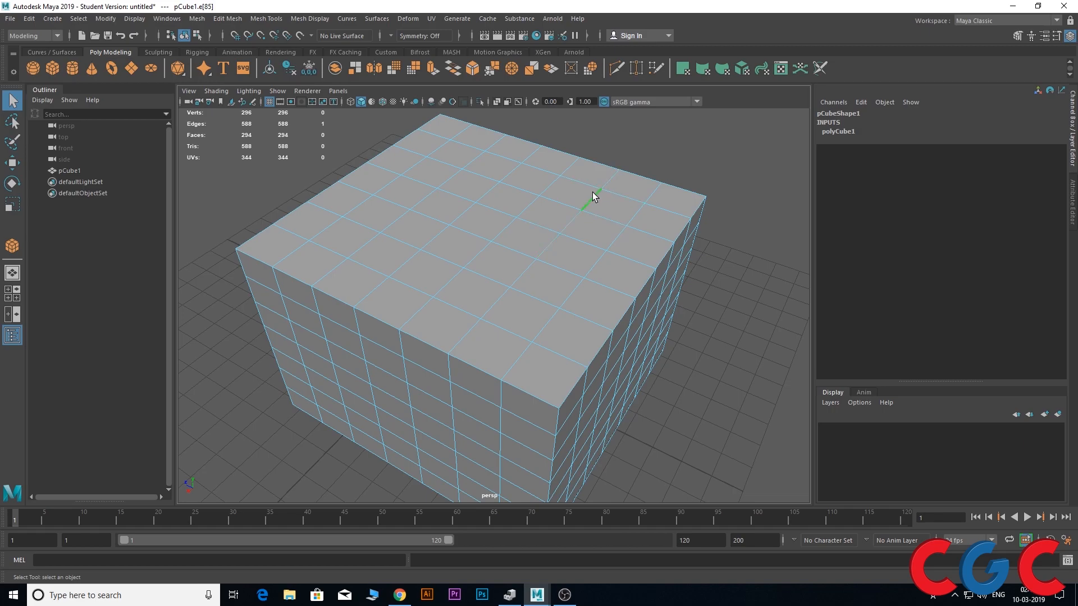
Select the full edge loop running around the cube through the picked top-face edge
double_click(489, 308)
alt+drag(489, 307, 527, 303)
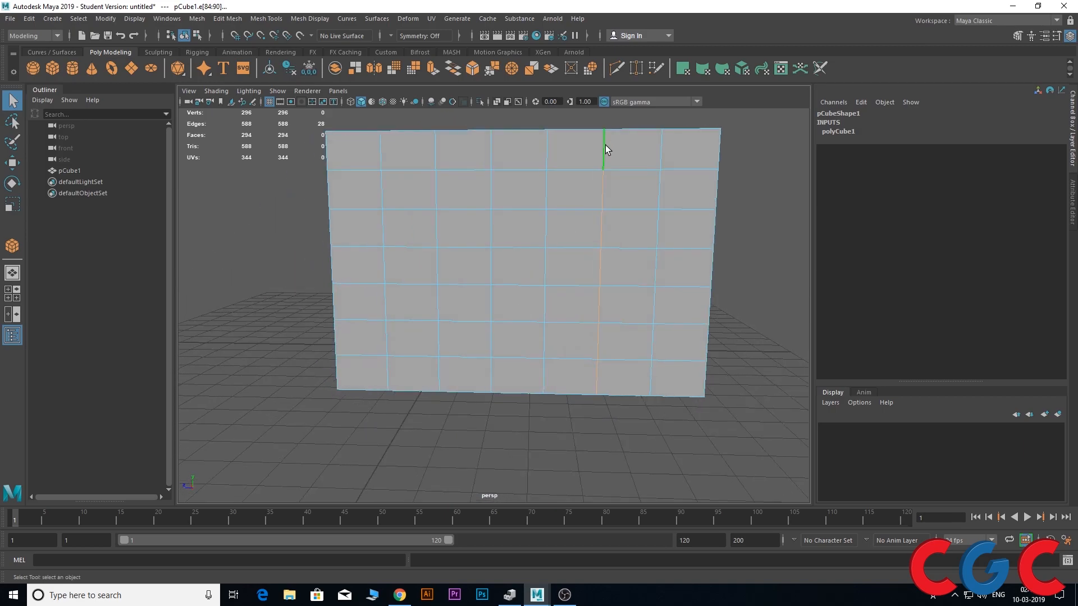
alt+drag(606, 415, 573, 428)
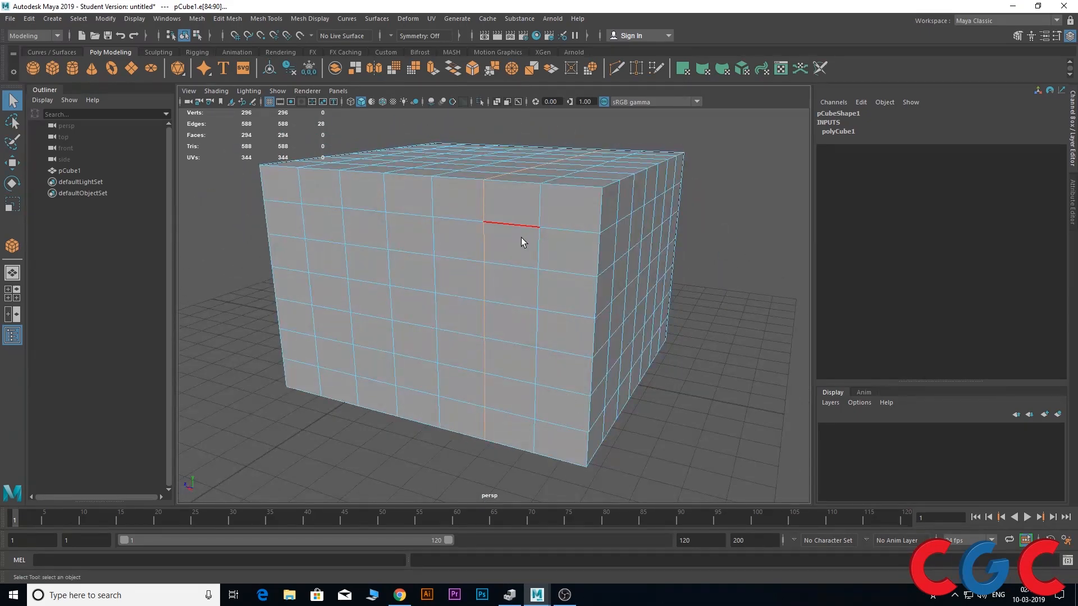
alt+drag(523, 237, 522, 264)
alt+drag(533, 325, 488, 260)
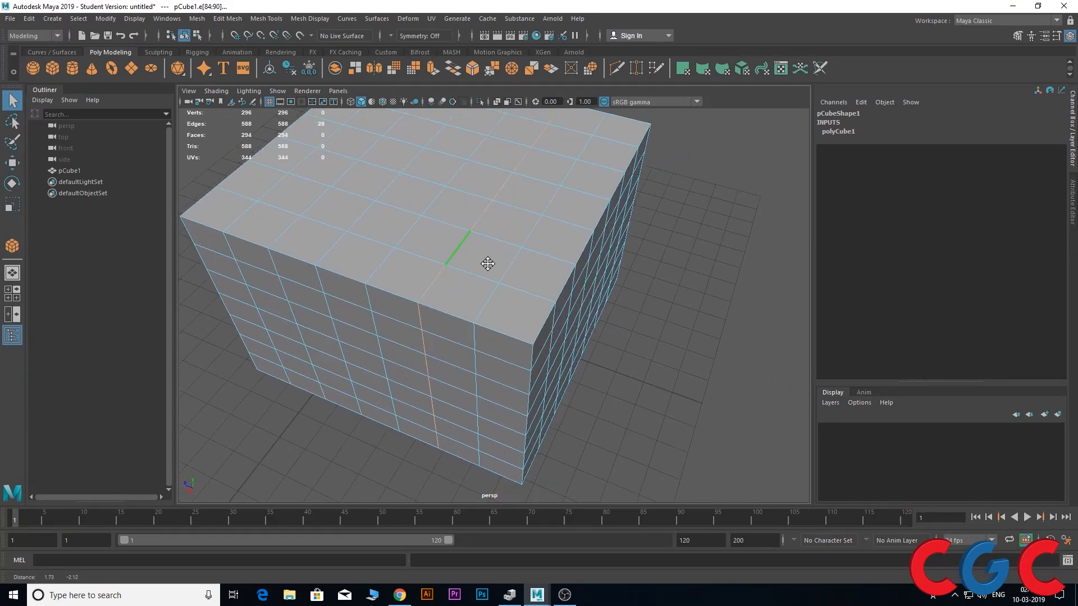
Select the edge ring crossing the second strip of faces from the cube's side edge
click(461, 275)
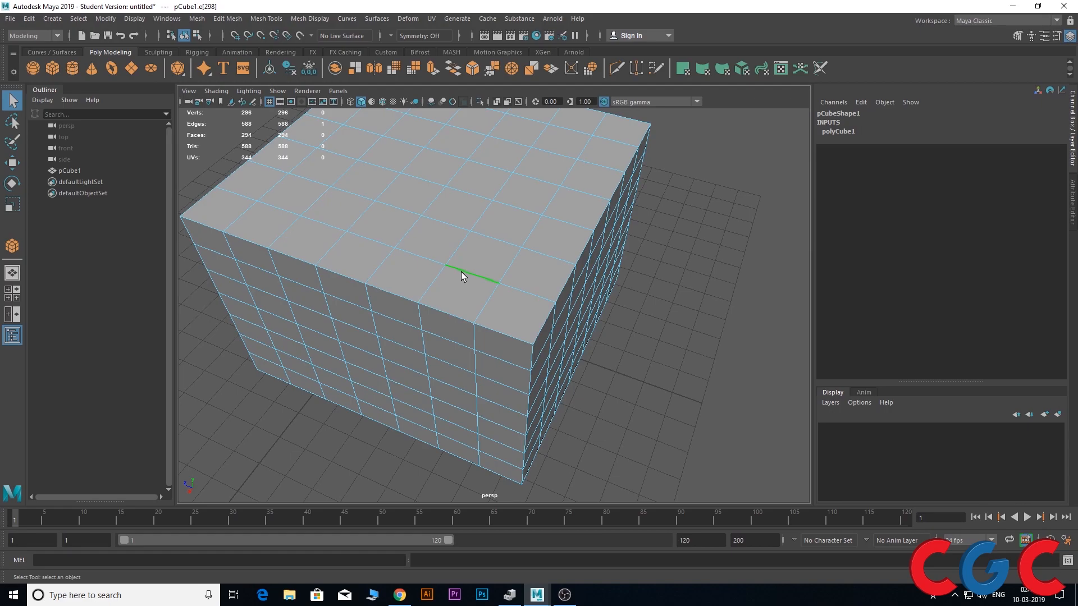
shift+double_click(492, 240)
alt+drag(548, 283, 521, 284)
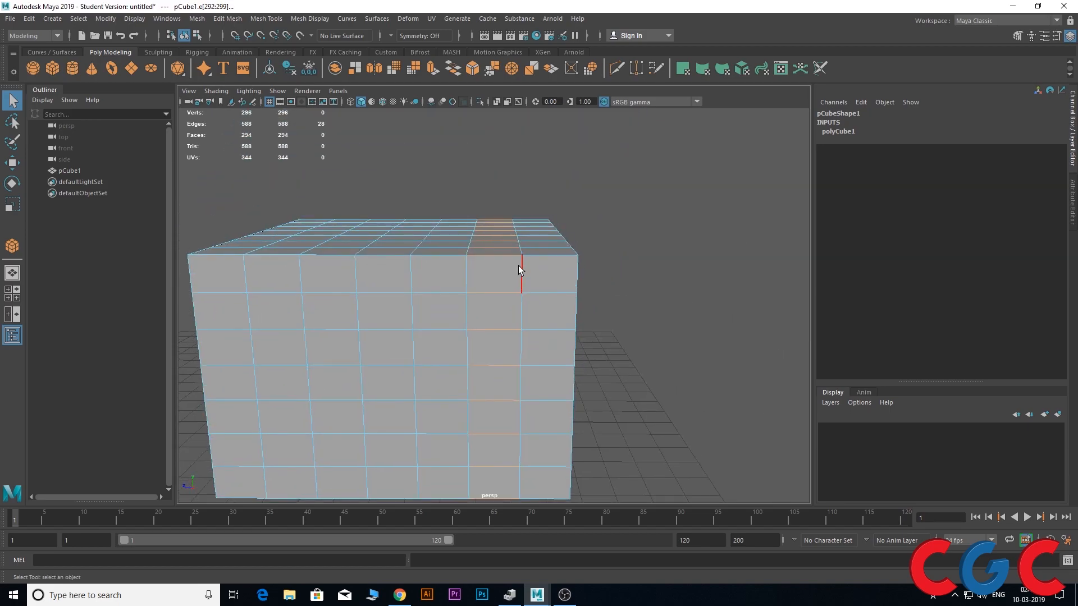
alt+drag(479, 320, 395, 360)
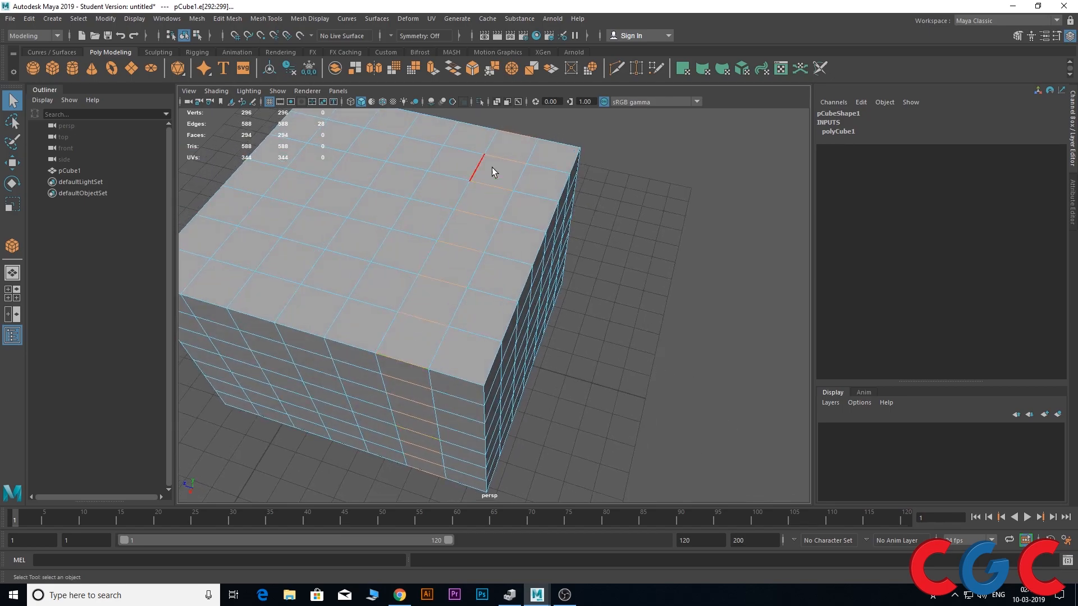
Select a single edge on the top face and extend it to its full loop with To Edge Loop
double_click(446, 226)
click(453, 243)
shift+double_click(472, 217)
alt+drag(473, 218, 460, 286)
click(445, 229)
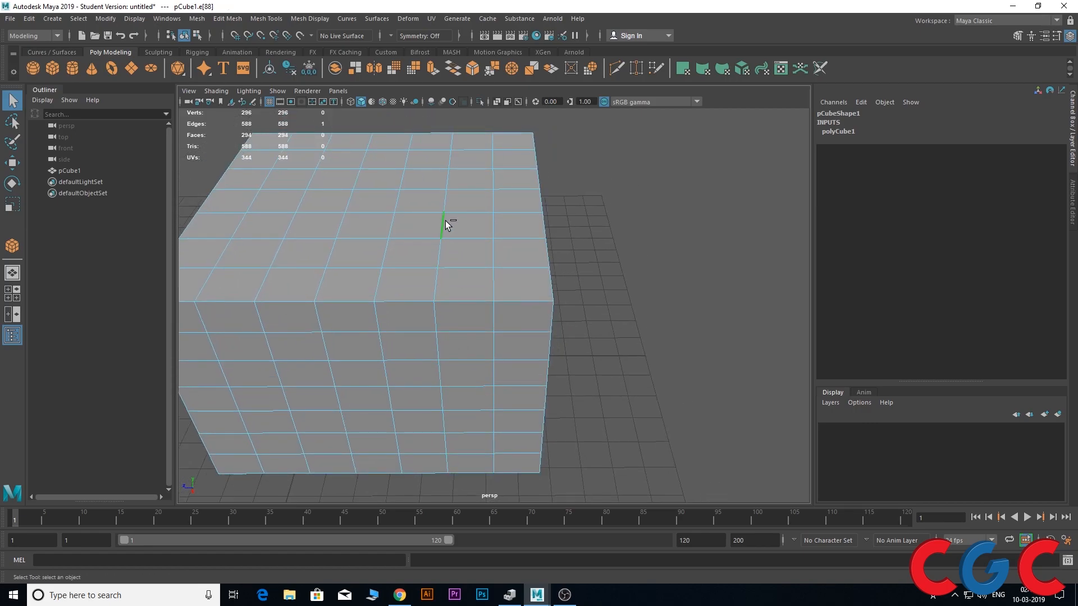
ctrl+right_click(445, 222)
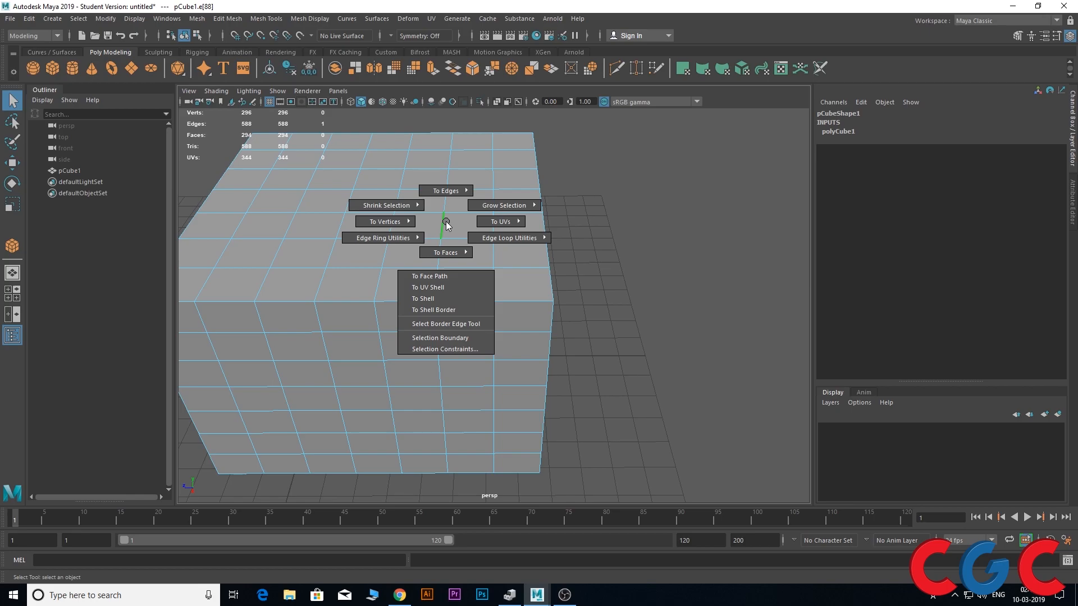
mouse_move(486, 239)
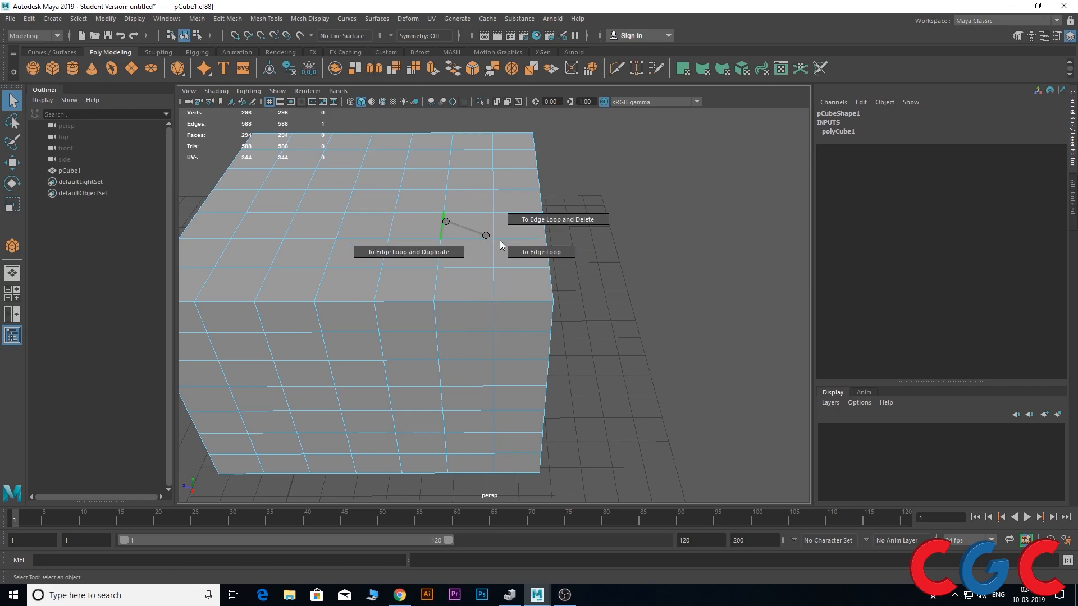
click(528, 251)
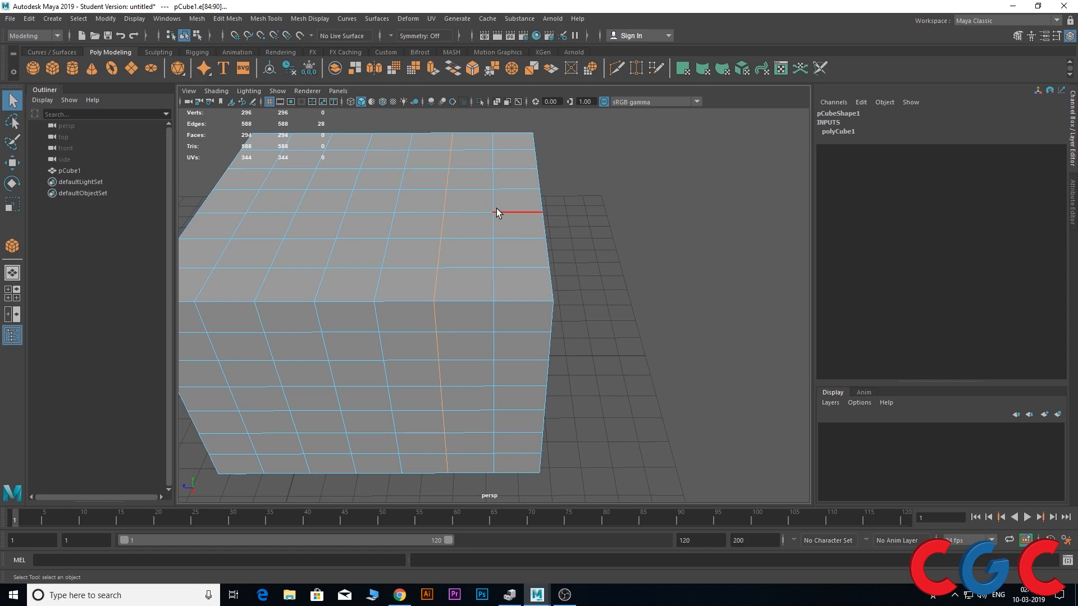
Select a crosswise edge on the top face and extend it to its full ring with Edge Ring Utilities
click(477, 228)
ctrl+right_drag(477, 228, 403, 256)
ctrl+right_drag(351, 278, 351, 278)
click(467, 232)
ctrl+right_drag(467, 232, 316, 279)
alt+drag(315, 278, 412, 394)
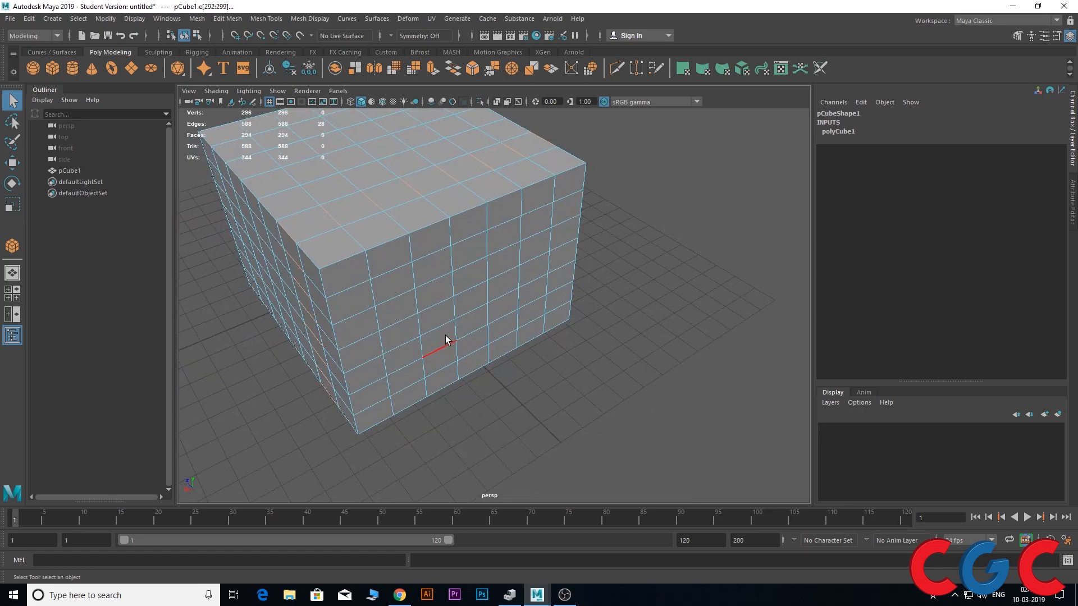
scroll(447, 341, up, 3)
alt+middle_drag(448, 341, 449, 382)
alt+drag(344, 308, 419, 329)
alt+middle_drag(419, 328, 482, 255)
scroll(482, 258, down, 2)
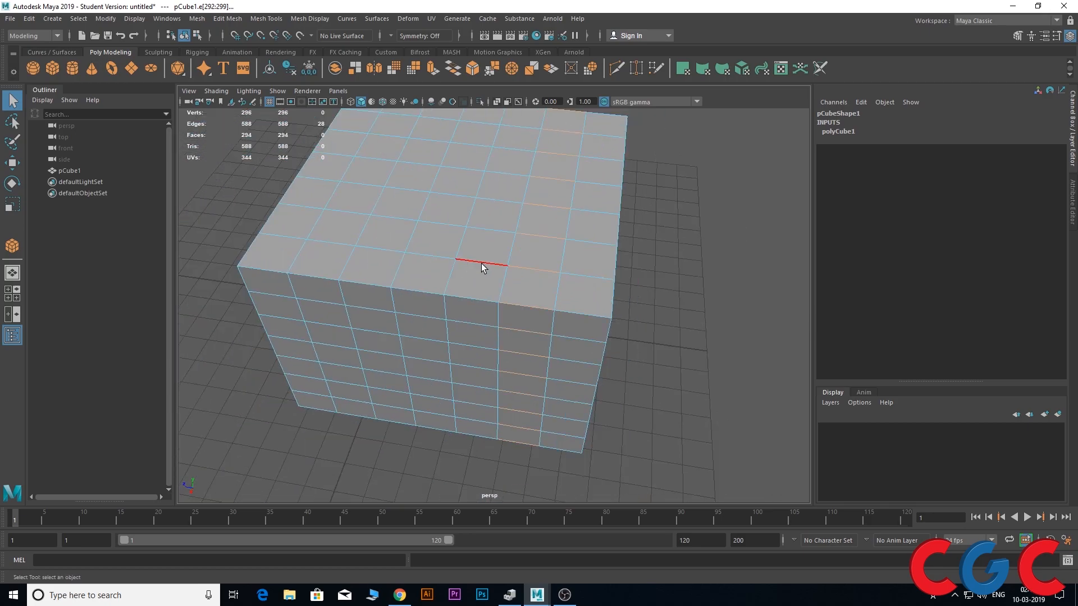
Select the lengthwise edge loop that runs over the top and down the front of the cube
alt+drag(523, 288, 517, 239)
click(492, 245)
double_click(492, 246)
alt+middle_drag(508, 252, 485, 301)
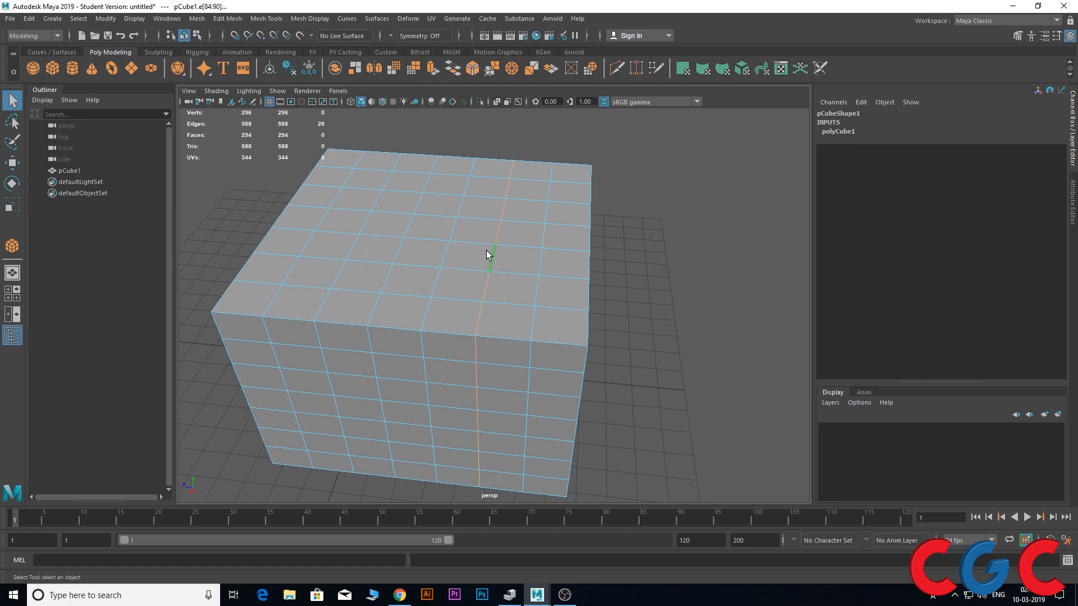
scroll(487, 250, up, 2)
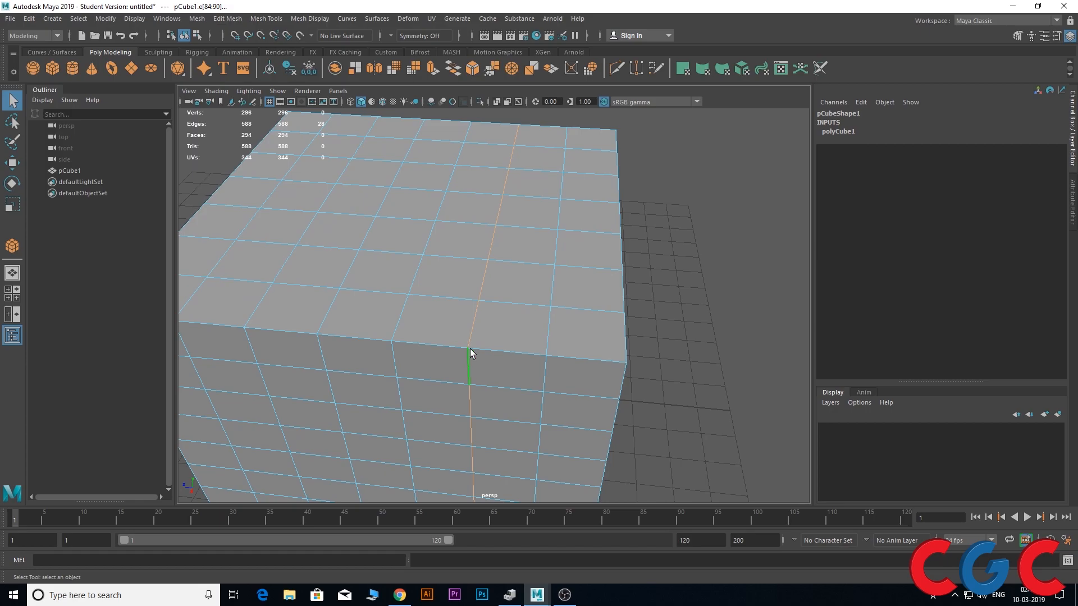
Convert the selected edge loop to its vertices with To Vertices
ctrl+right_click(498, 238)
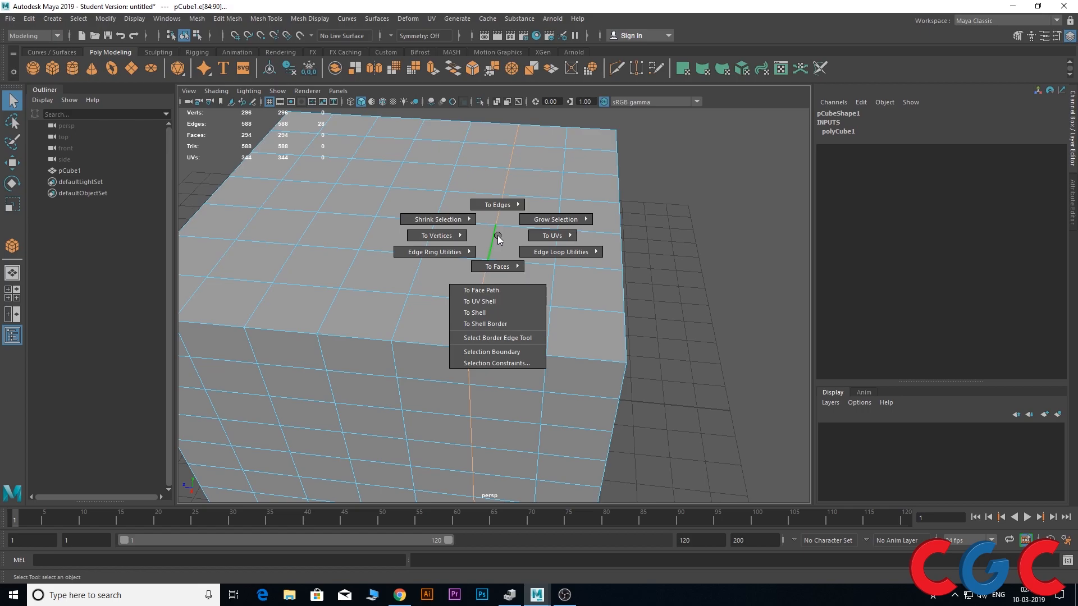
ctrl+right_drag(499, 240, 395, 240)
alt+drag(394, 241, 431, 270)
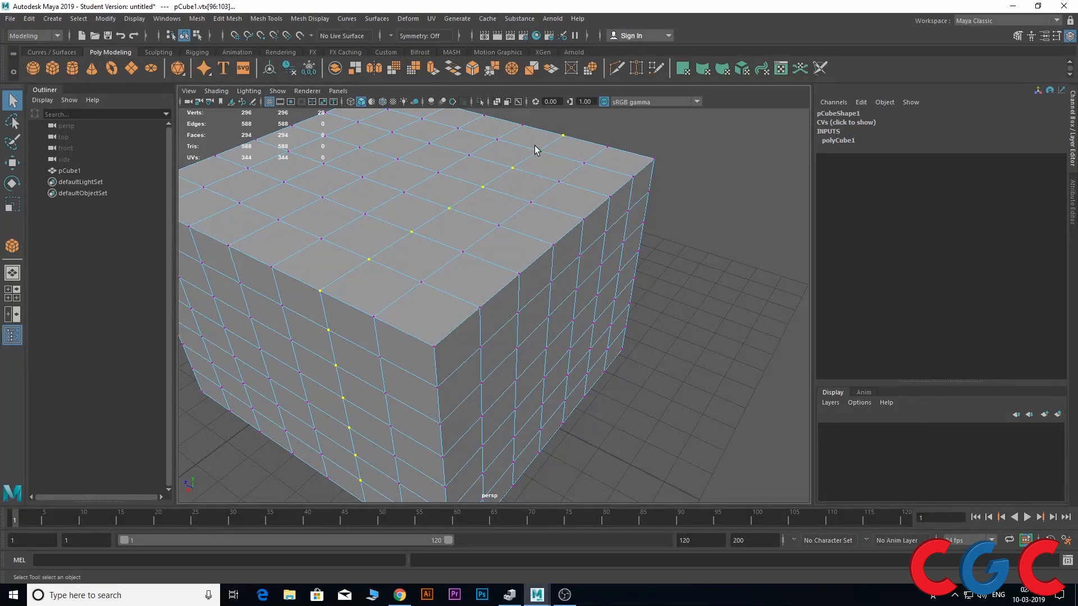
alt+drag(355, 299, 396, 304)
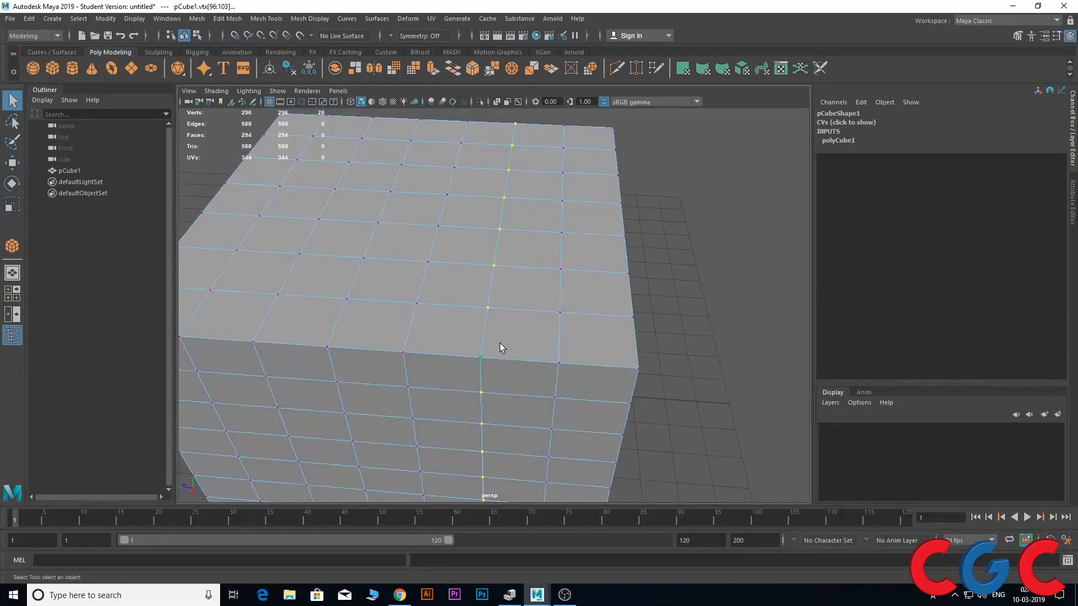
alt+middle_drag(499, 346, 458, 281)
alt+right_drag(453, 298, 440, 207)
alt+drag(441, 308, 441, 259)
alt+middle_drag(451, 199, 425, 311)
alt+drag(422, 272, 436, 305)
alt+middle_drag(436, 268, 436, 214)
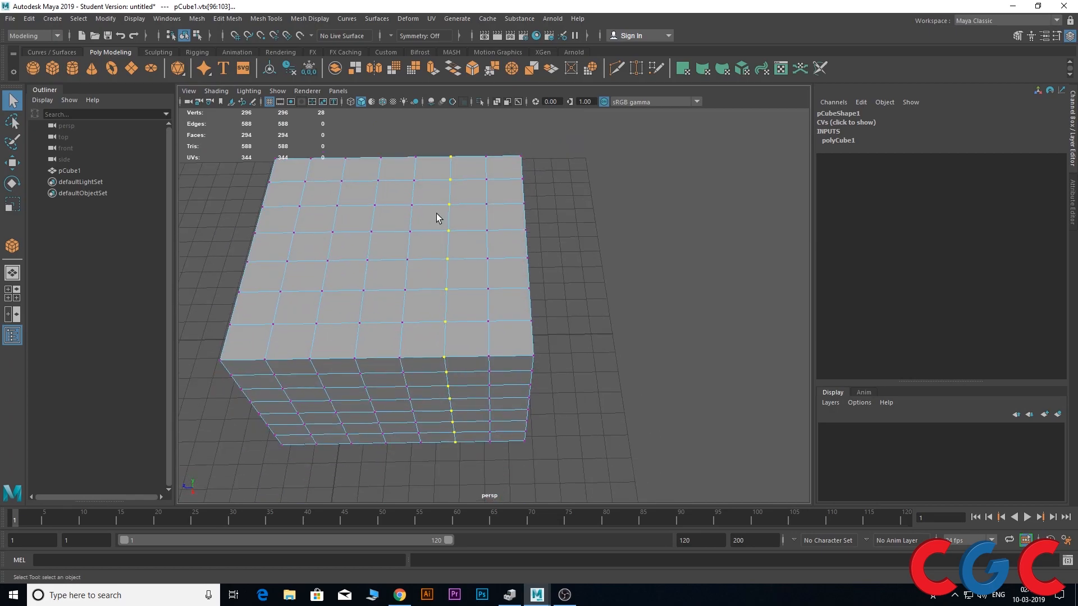
scroll(424, 230, up, 2)
scroll(423, 230, down, 1)
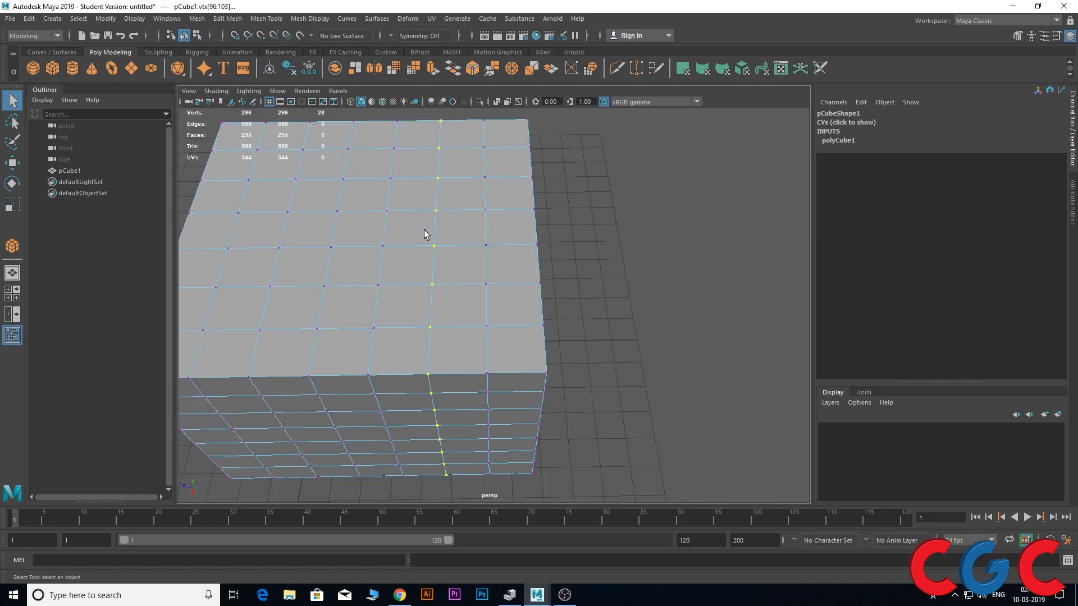
Convert the selected loop of vertices to all the edges connected to them
ctrl+right_click(441, 201)
ctrl+right_drag(442, 203, 442, 125)
alt+drag(450, 140, 426, 218)
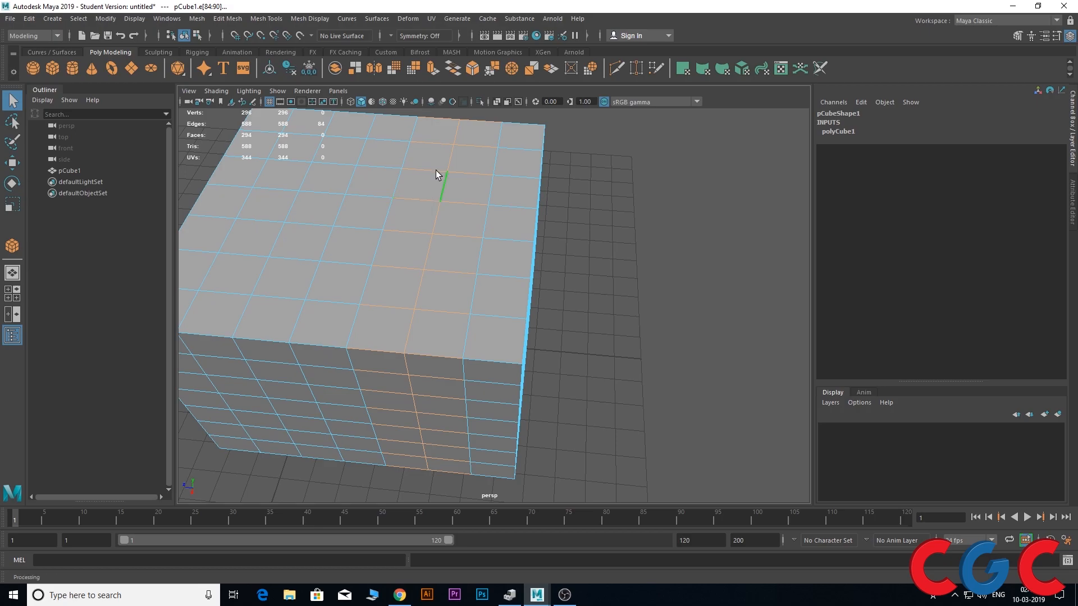
Convert the selected edges to vertices, and convert that vertex selection to faces
alt+drag(453, 237, 427, 245)
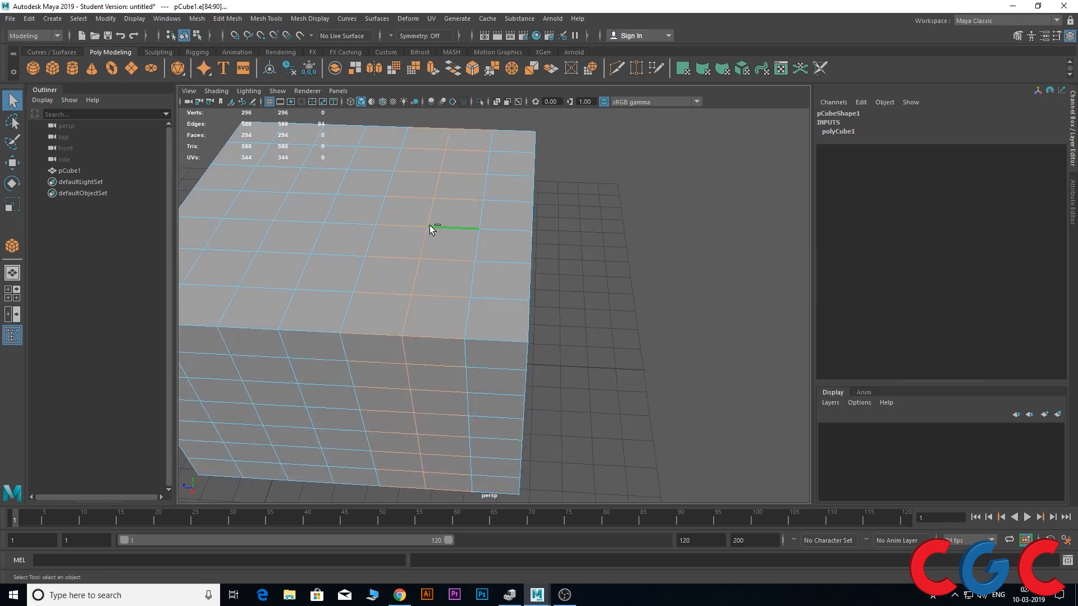
ctrl+right_click(430, 225)
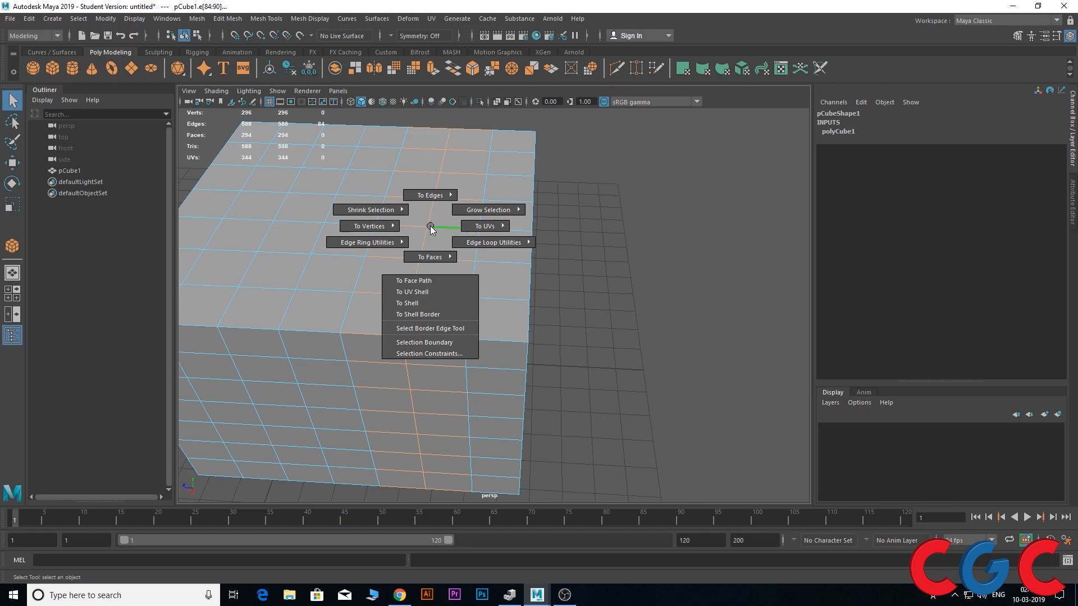
ctrl+right_drag(430, 225, 311, 225)
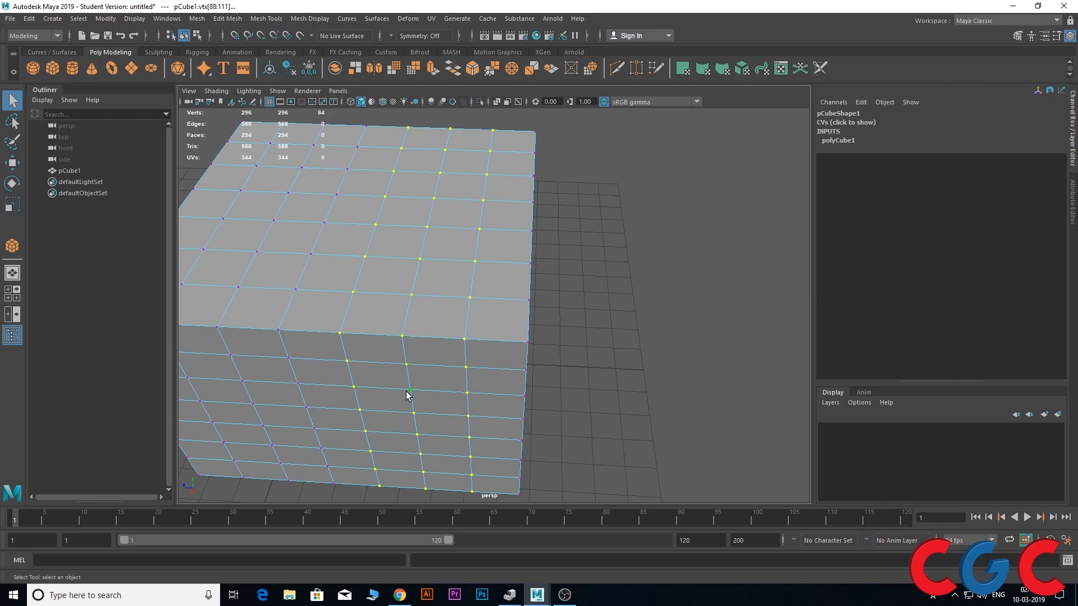
alt+drag(426, 330, 412, 268)
ctrl+right_drag(415, 227, 402, 302)
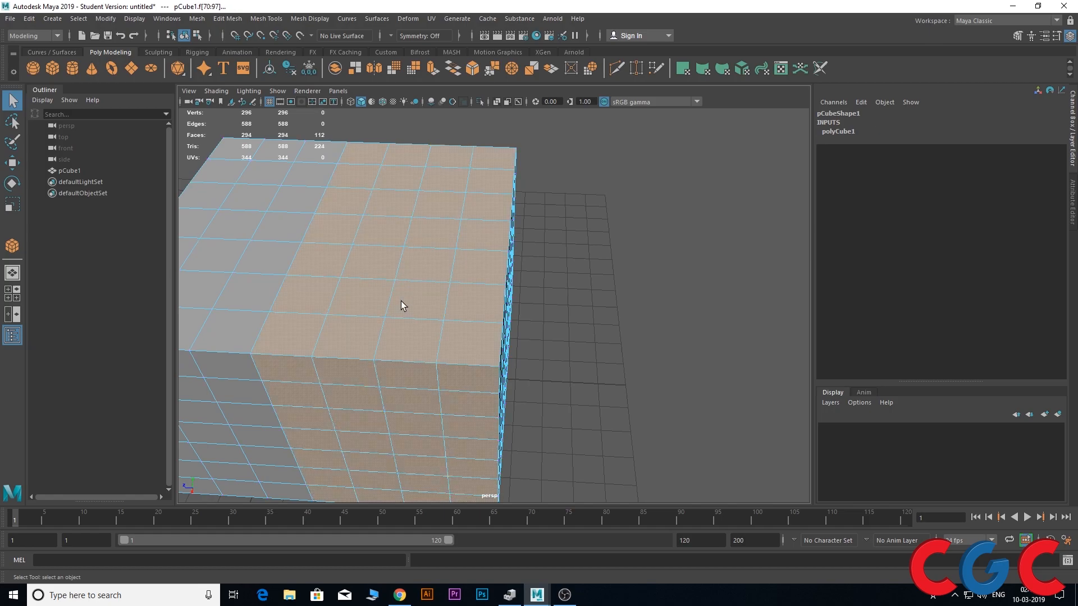
Select a single vertex on the top face and convert it to its four surrounding faces
alt+drag(402, 238, 471, 288)
alt+middle_drag(390, 245, 484, 200)
right_drag(484, 199, 375, 194)
alt+drag(377, 227, 460, 252)
click(453, 250)
scroll(450, 251, up, 2)
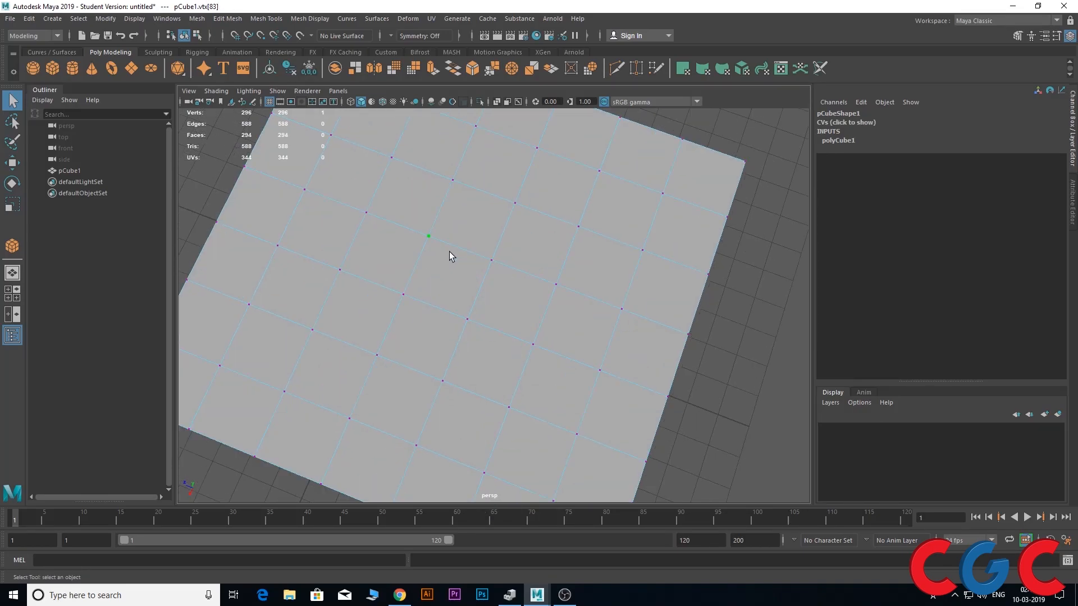
ctrl+right_drag(431, 232, 423, 285)
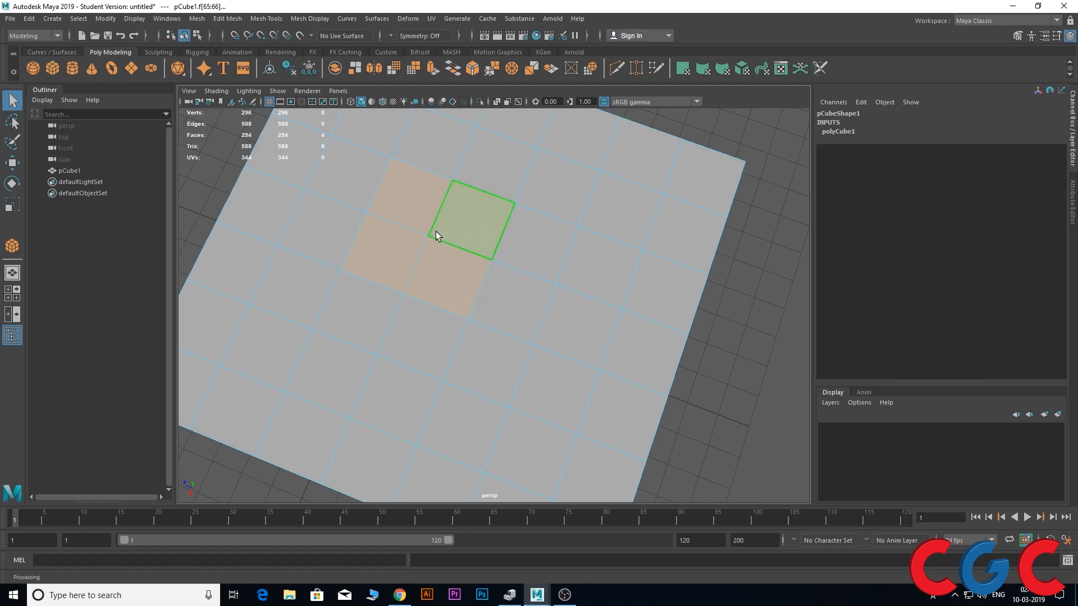
ctrl+right_drag(431, 235, 449, 231)
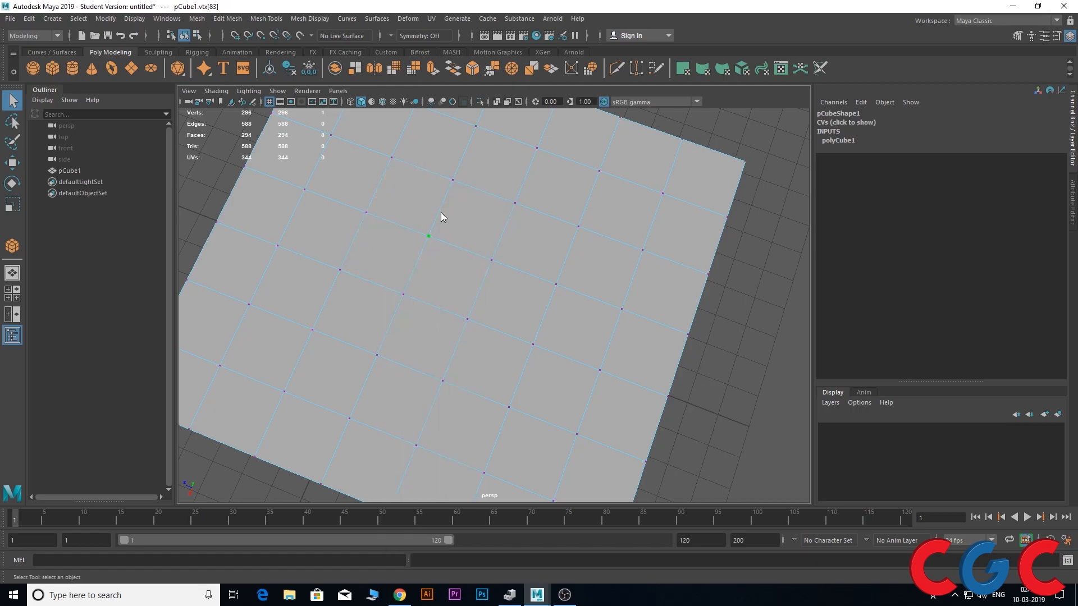
Select a single edge on the top face and convert it to its two adjacent faces
click(439, 197)
ctrl+right_drag(439, 206, 436, 267)
alt+drag(435, 267, 453, 243)
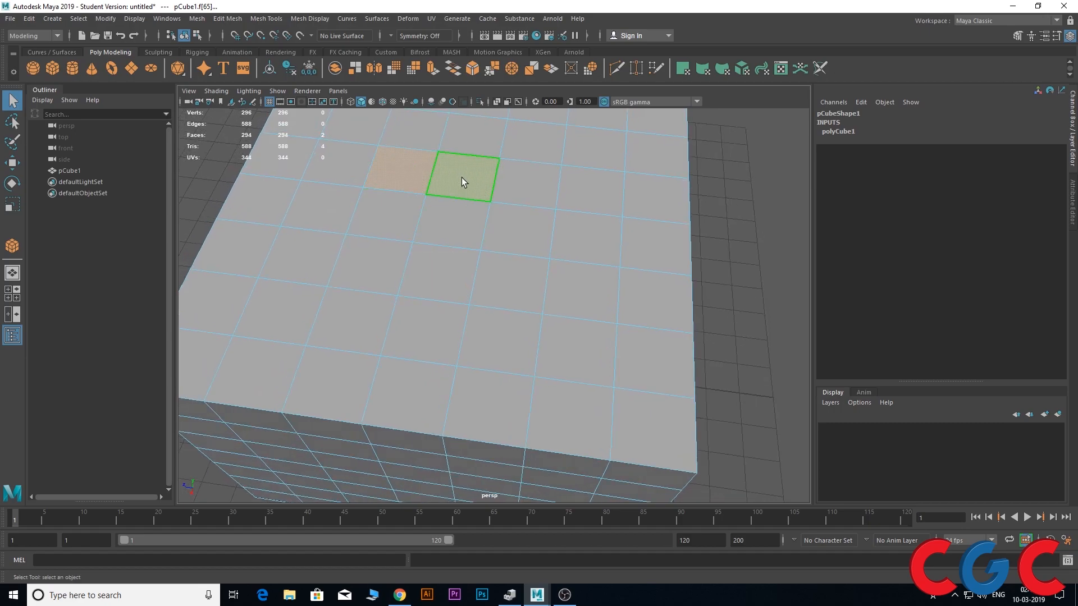
alt+middle_drag(443, 225, 439, 276)
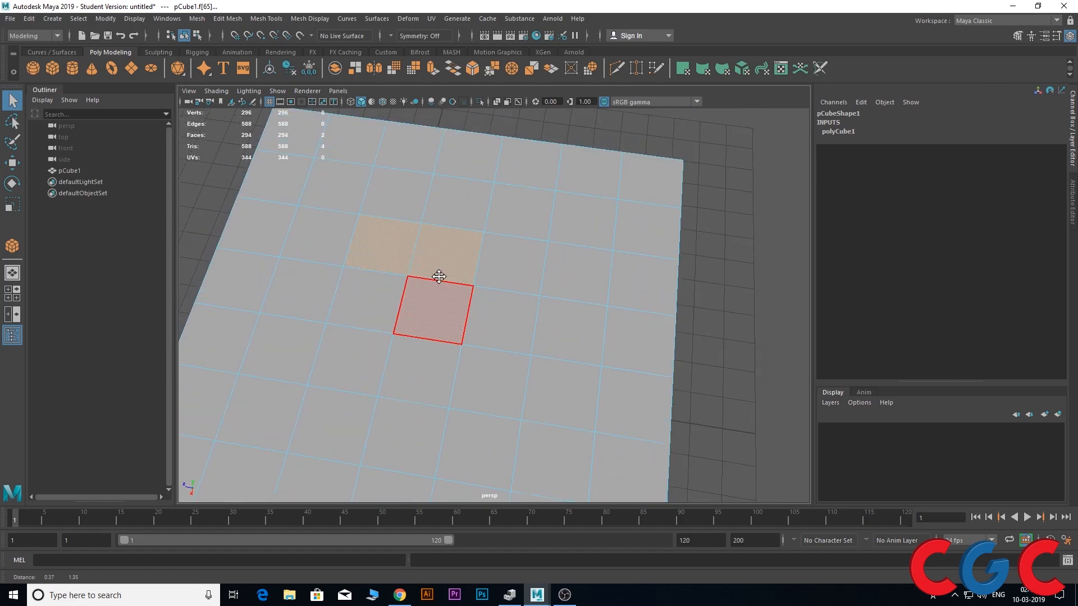
Return to edge selection and pick a single edge on the cube's top face
key(F10)
click(446, 263)
scroll(483, 318, down, 3)
click(476, 304)
alt+drag(476, 304, 453, 297)
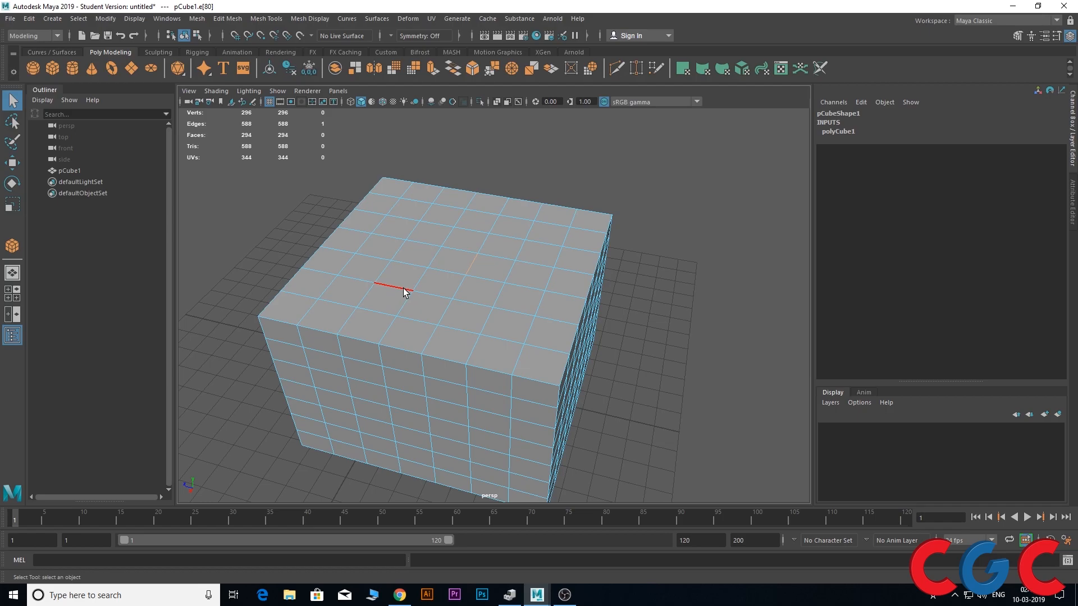
alt+drag(476, 268, 494, 253)
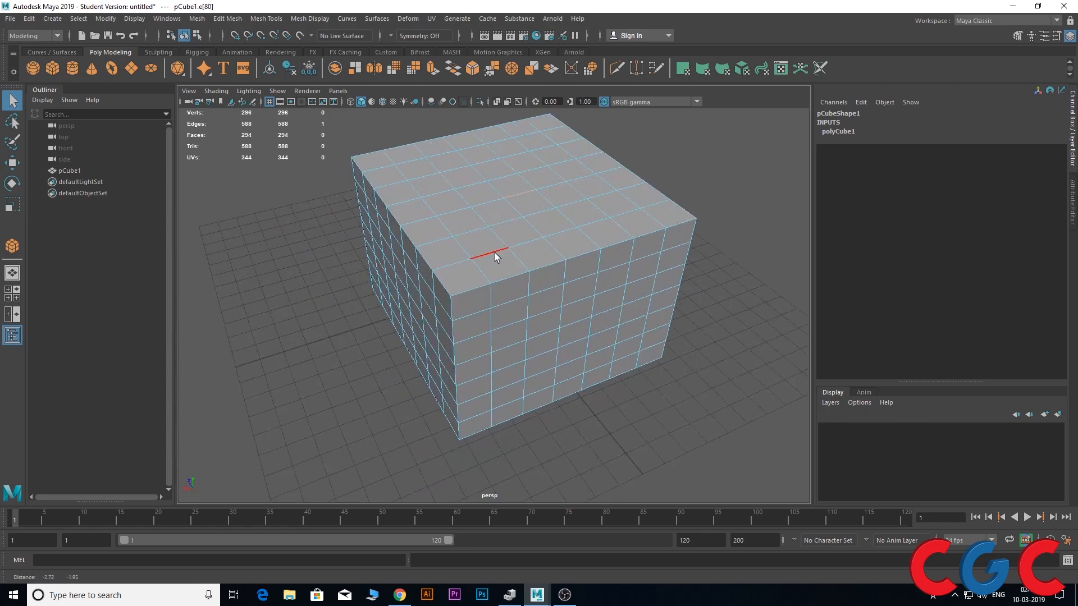
Switch the cube to object mode and back to edge selection
right_click(495, 203)
alt+drag(494, 224, 568, 216)
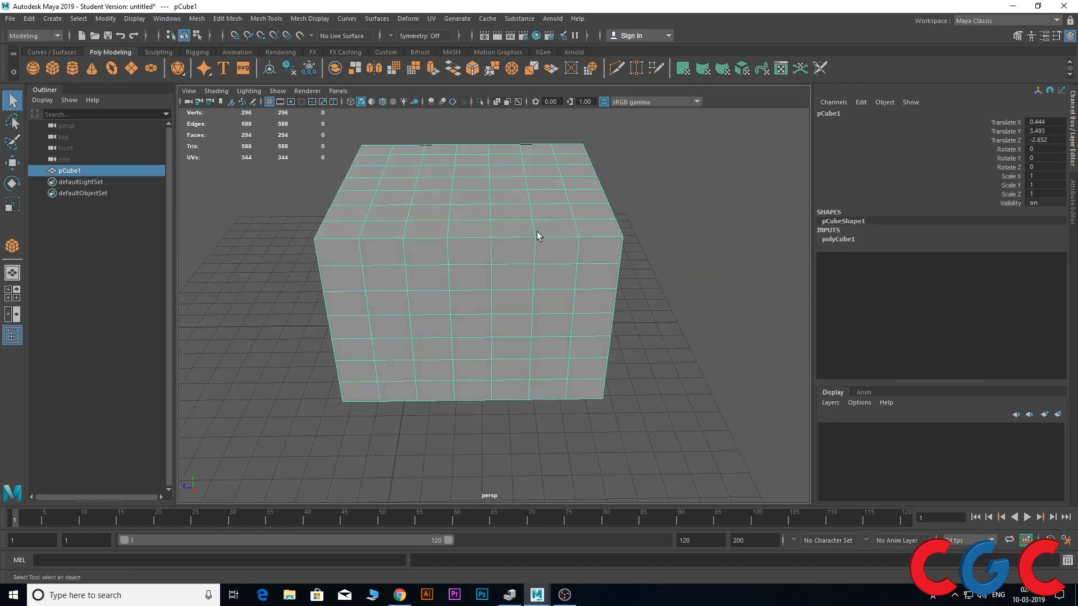
alt+middle_drag(522, 237, 517, 307)
right_drag(478, 231, 479, 197)
click(476, 251)
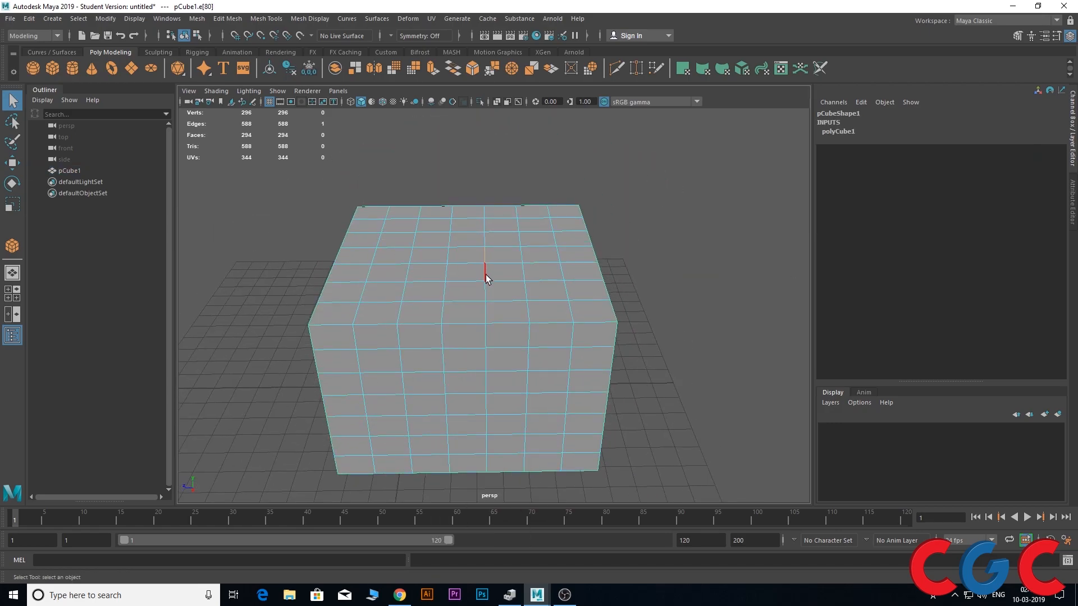
Convert the selected top-face edge to the full edge ring around the cube and inspect it from several sides
right_drag(486, 279, 497, 290)
shift+right_drag(504, 262, 505, 263)
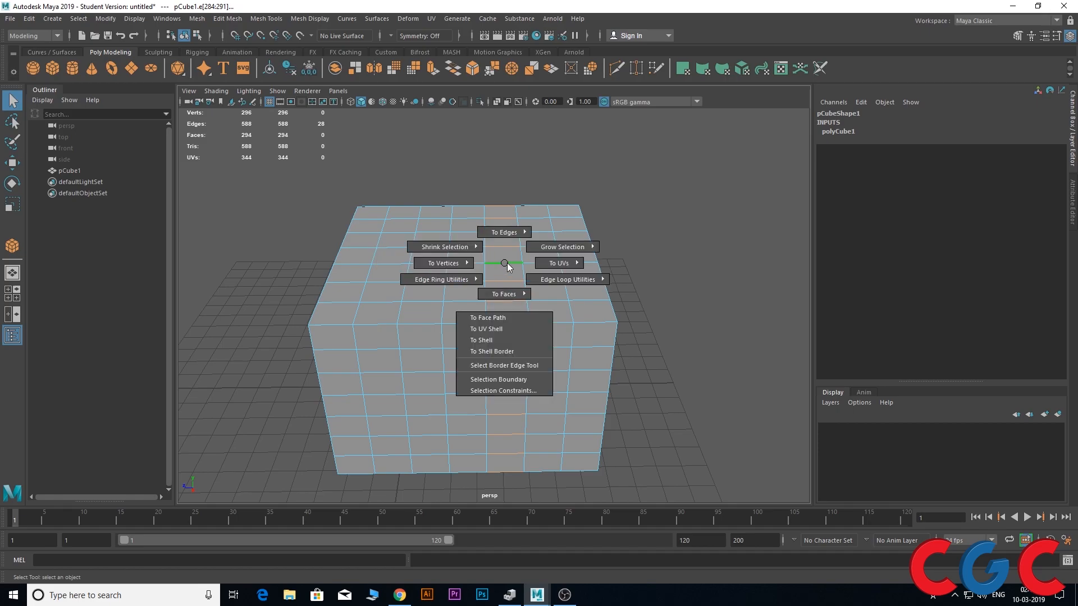
alt+drag(507, 263, 479, 306)
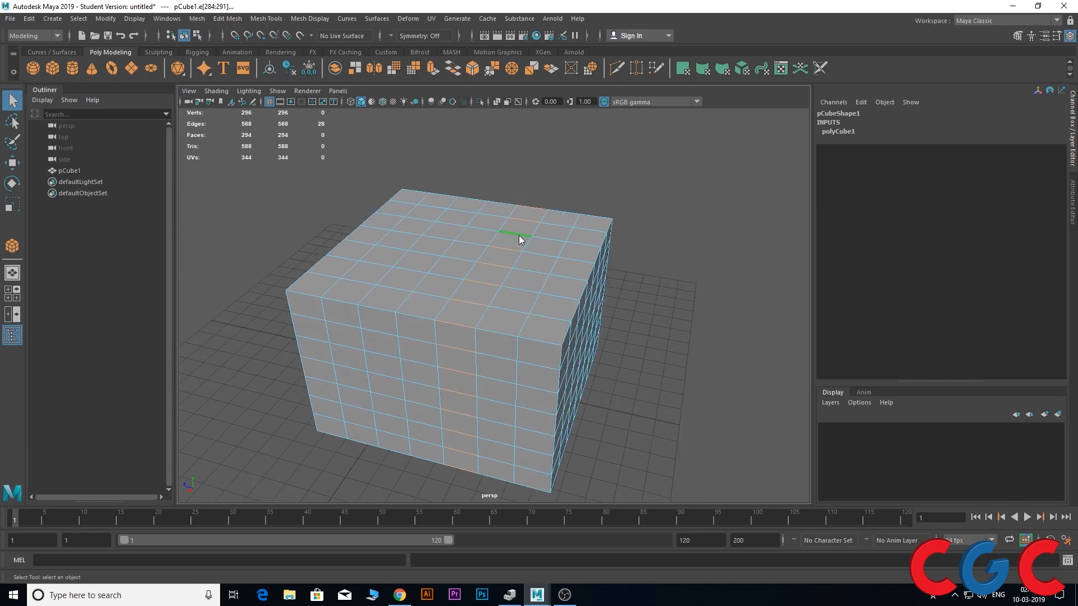
right_drag(519, 234, 555, 219)
alt+drag(487, 266, 404, 291)
right_drag(464, 247, 435, 253)
alt+drag(435, 252, 431, 259)
Select a partial edge loop across the top face and a complete edge loop running around the cube
click(436, 209)
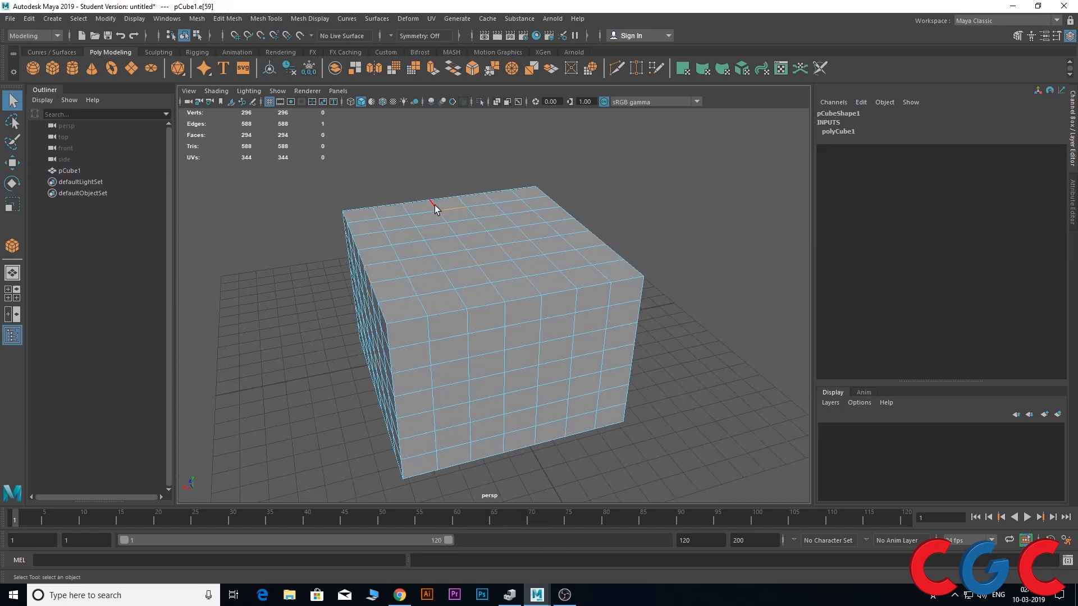
alt+drag(436, 209, 479, 259)
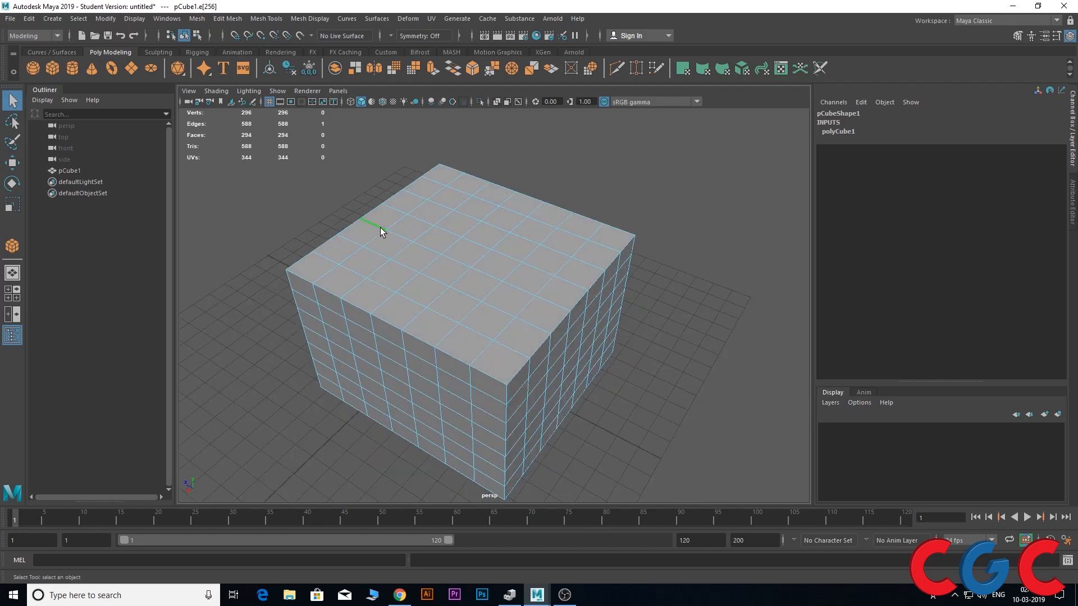
alt+drag(421, 373, 433, 358)
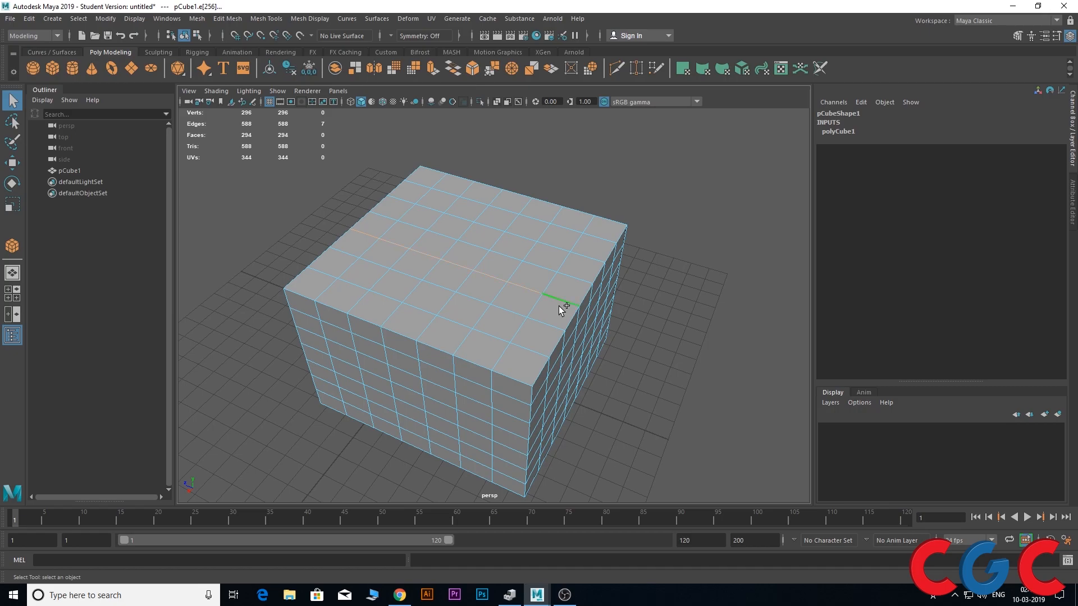
alt+drag(558, 305, 625, 303)
alt+drag(407, 368, 448, 393)
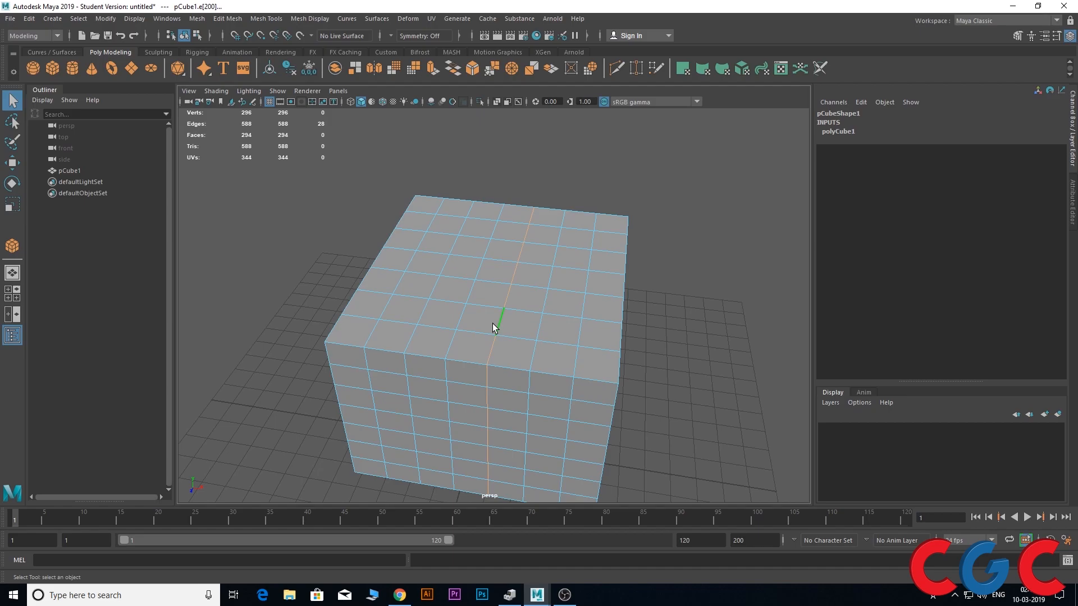
Pick one edge on the top face's border and extend it to a partial edge ring across the top face
click(501, 365)
alt+drag(594, 404, 403, 443)
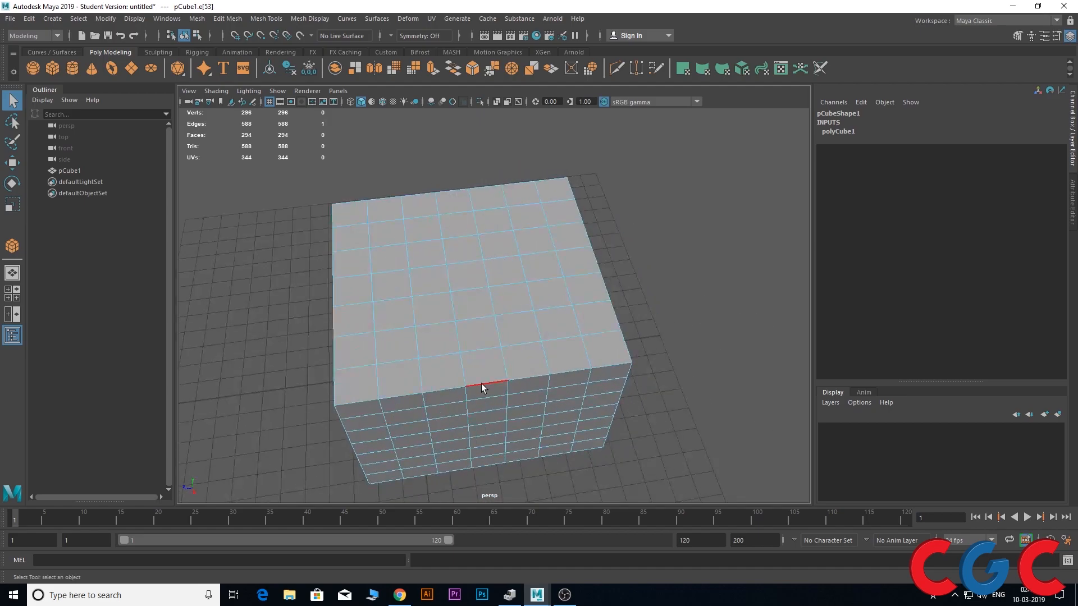
alt+middle_drag(481, 385, 548, 389)
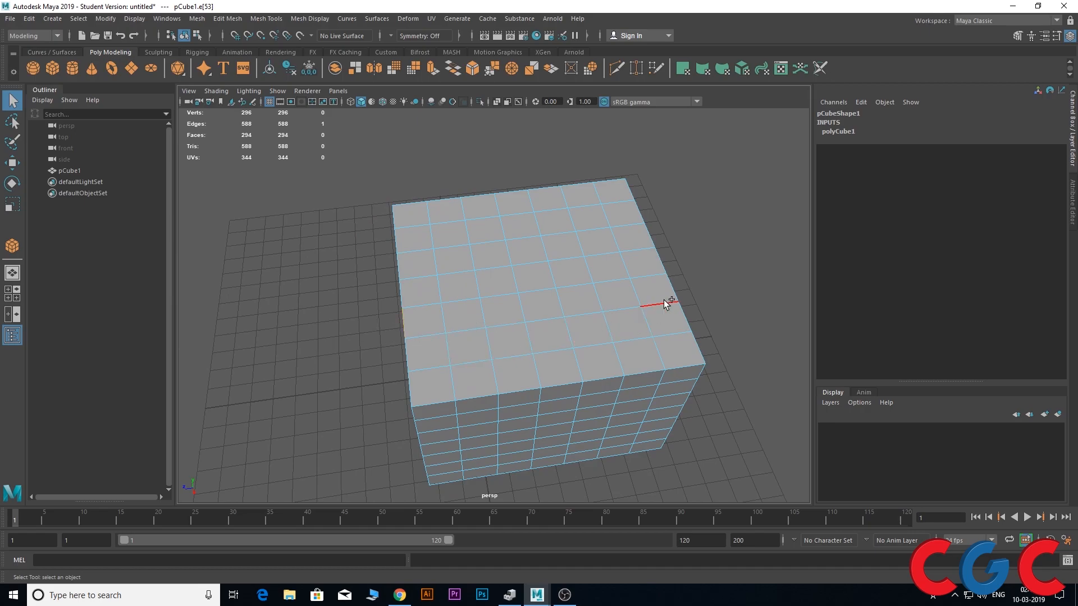
alt+drag(672, 295, 450, 255)
alt+drag(422, 312, 426, 339)
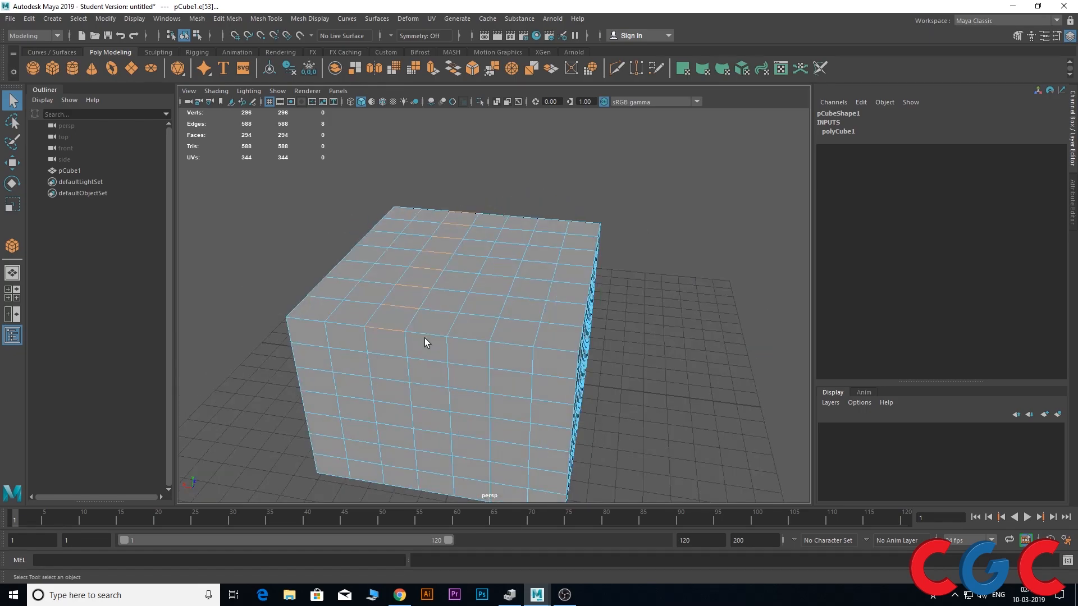
Raise the selected edge ring with the Move tool to form a flat-topped ridge along the cube
key(w)
drag(428, 209, 435, 181)
alt+drag(419, 243, 416, 289)
Select the edge loop along the base of the ridge and raise it above the ridge into a sharp peak
click(479, 305)
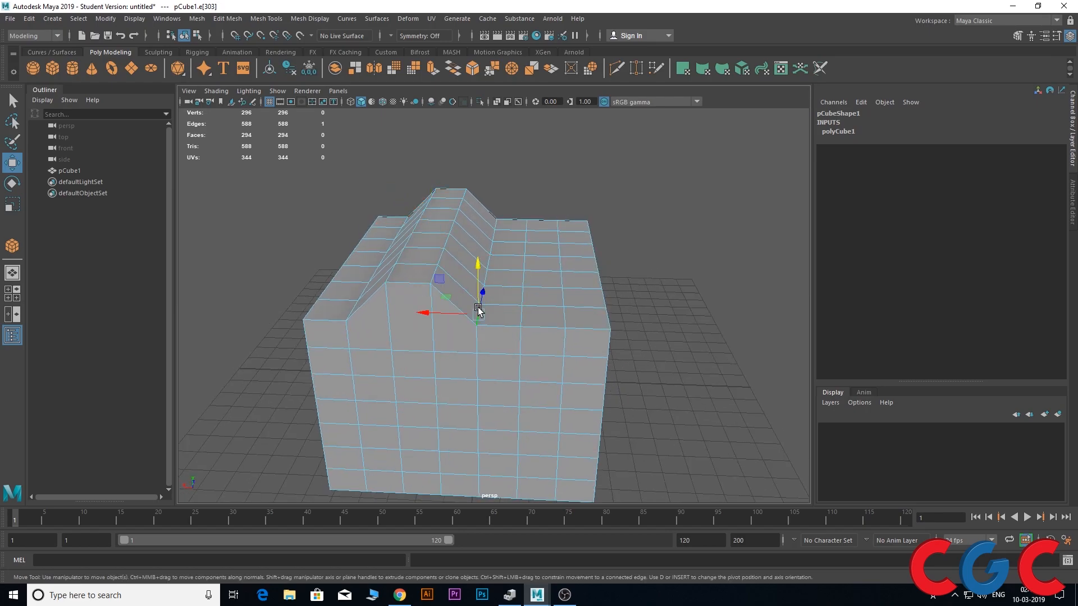
alt+drag(478, 305, 457, 363)
double_click(514, 232)
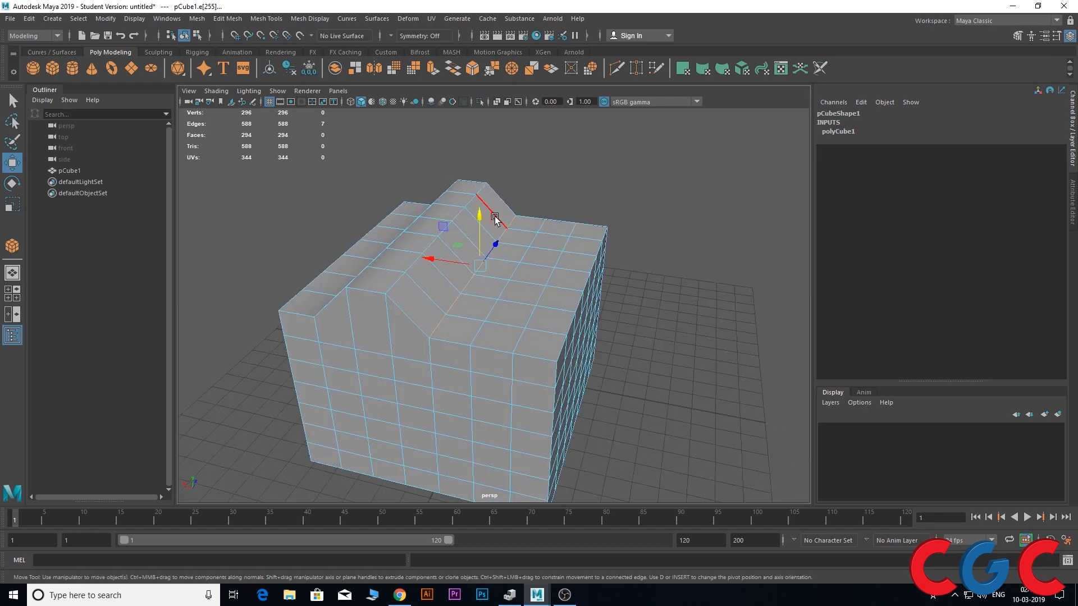
drag(483, 168, 492, 156)
alt+drag(426, 238, 465, 235)
right_drag(488, 239, 437, 236)
alt+drag(434, 250, 534, 303)
Switch to vertex selection and pick the second vertex back along the inner edge of the ridge's flat strip
scroll(536, 247, up, 4)
alt+drag(536, 255, 540, 286)
right_drag(541, 285, 457, 274)
mouse_move(496, 325)
alt+mouse_down()
mouse_move(490, 334)
mouse_move(491, 318)
alt+mouse_up()
click(494, 296)
alt+drag(514, 266, 504, 274)
click(506, 279)
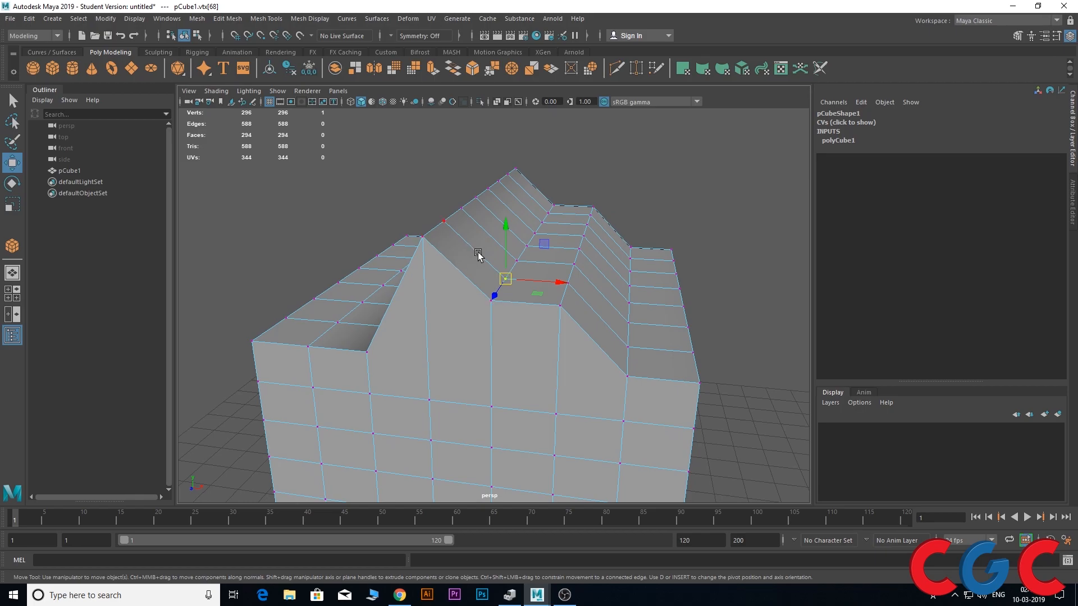
Try moving the selected ridge vertex freely in the perspective view and undo the moves
ctrl+shift+drag(560, 284, 524, 274)
key(ctrl+z)
alt+drag(518, 315, 474, 329)
alt+drag(391, 331, 494, 236)
key(ctrl+z)
Try moving the selected vertex up the slope toward the peak in the front view and undo the move
key(space)
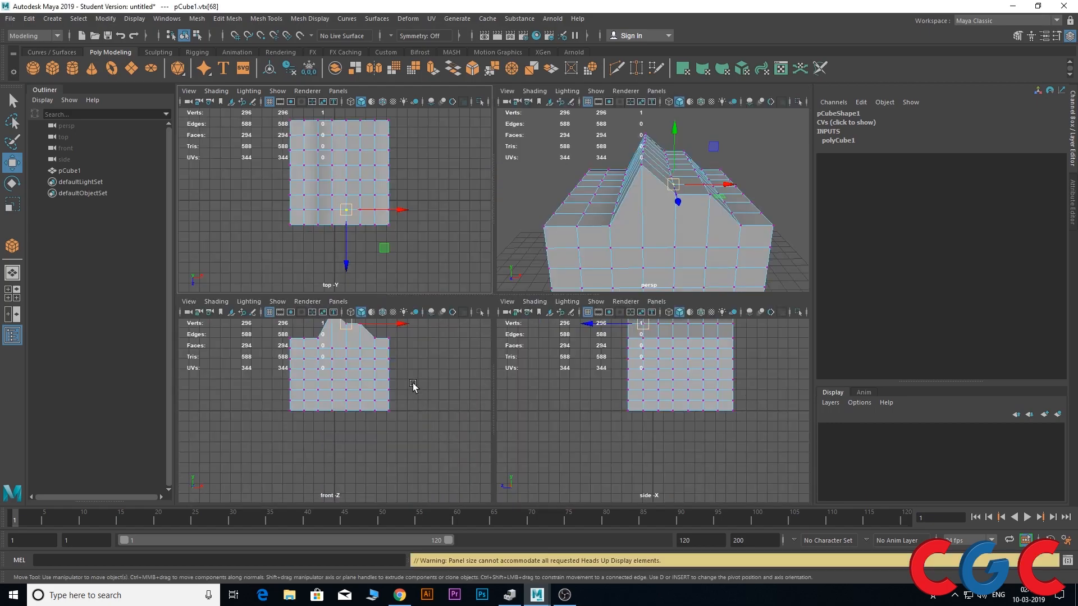
key(space)
alt+middle_drag(410, 265, 331, 442)
scroll(447, 302, up, 8)
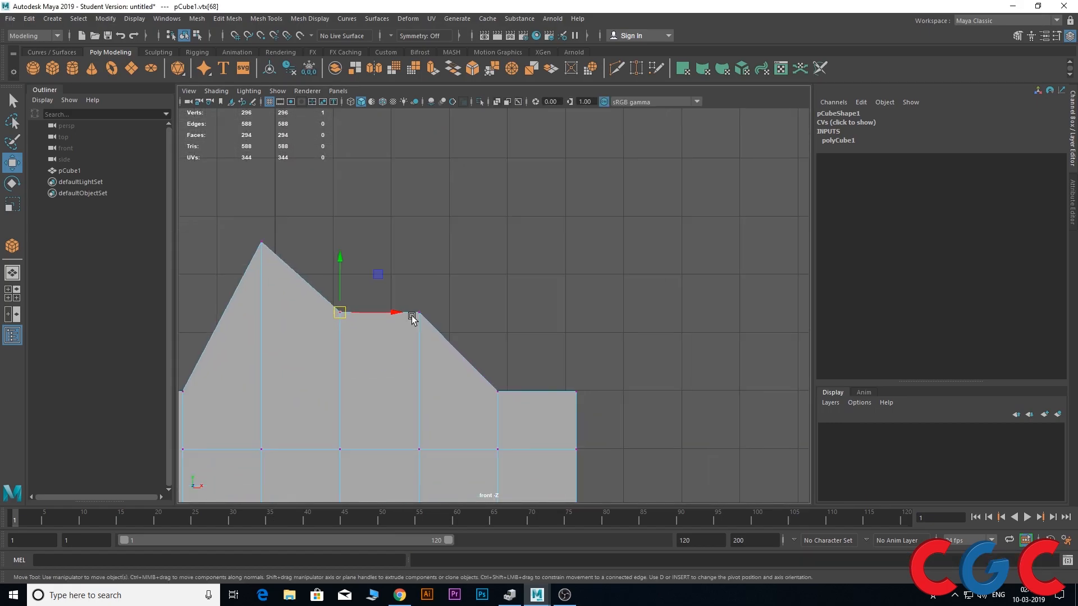
scroll(412, 318, up, 3)
alt+middle_drag(344, 330, 604, 339)
click(547, 320)
drag(547, 320, 513, 277)
key(ctrl+z)
Return to the perspective view and set the Move tool's transform constraint to Edge
key(space)
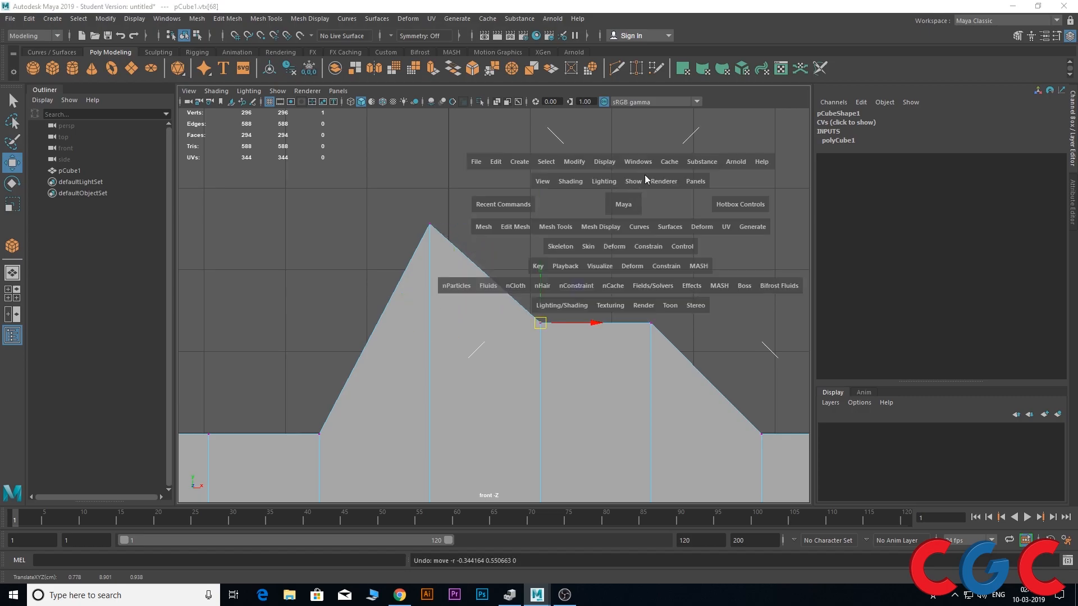
key(space)
alt+drag(596, 274, 519, 278)
alt+middle_drag(522, 279, 626, 283)
scroll(618, 284, up, 4)
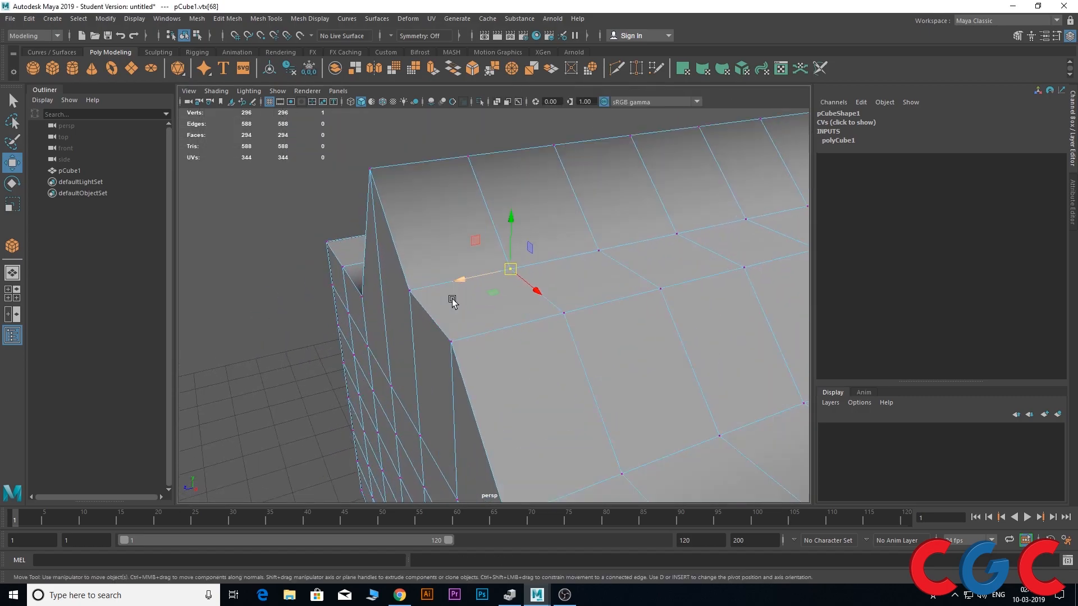
alt+drag(452, 302, 469, 313)
double_click(17, 162)
drag(839, 114, 260, 109)
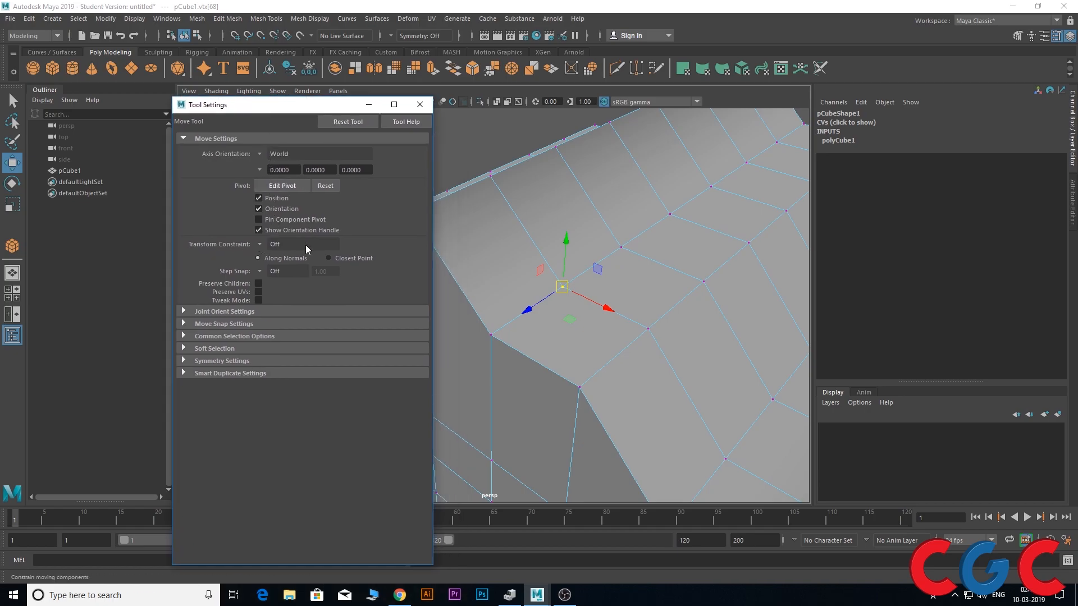
click(260, 243)
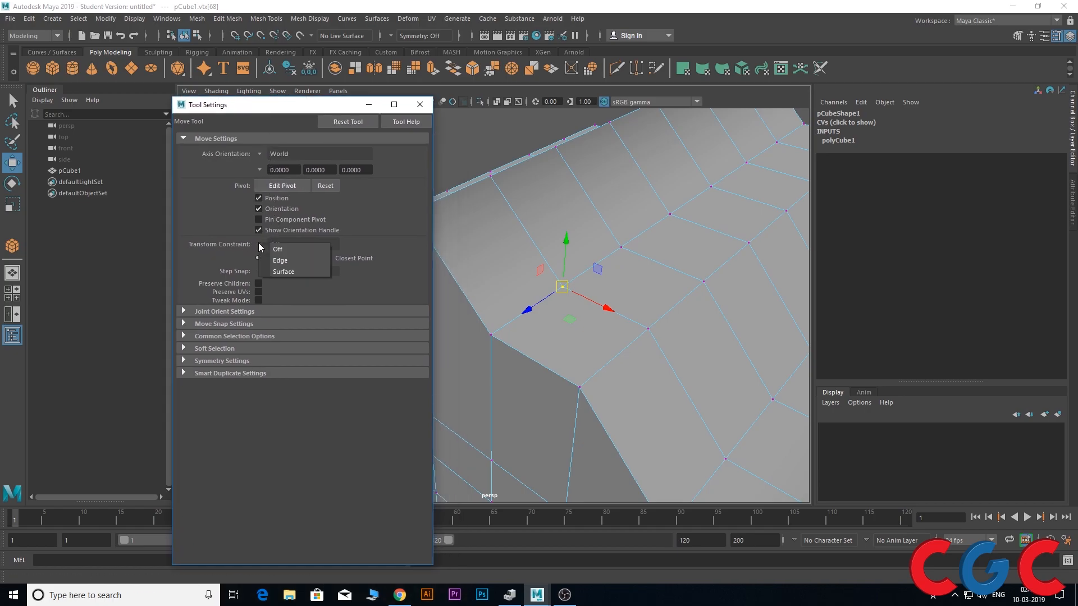
click(279, 268)
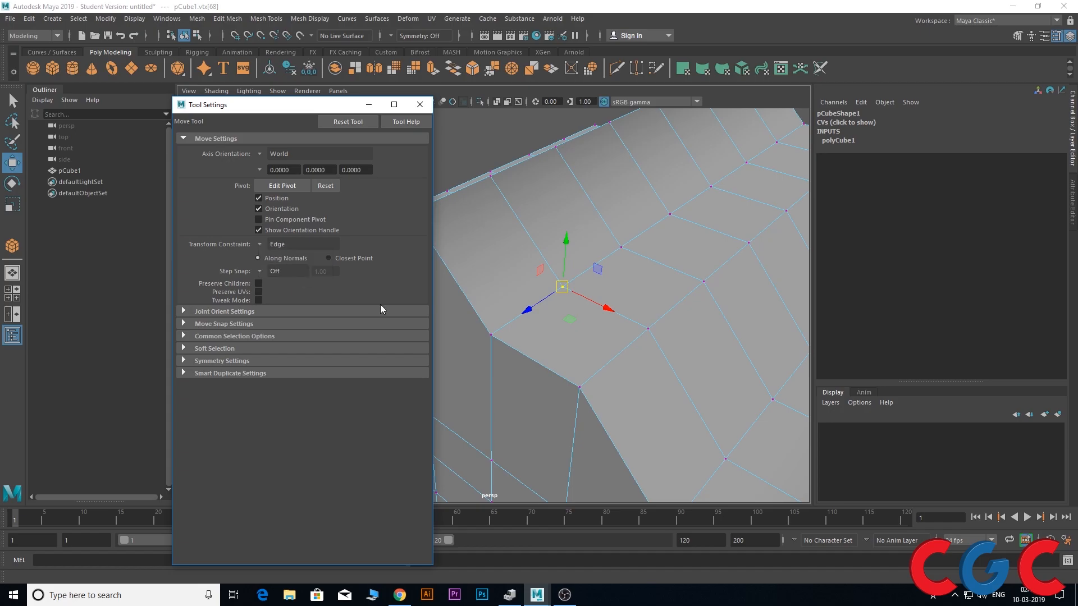
Try sliding the selected vertex along its connected edge toward the cube's front
drag(608, 310, 573, 361)
middle_drag(551, 326, 488, 337)
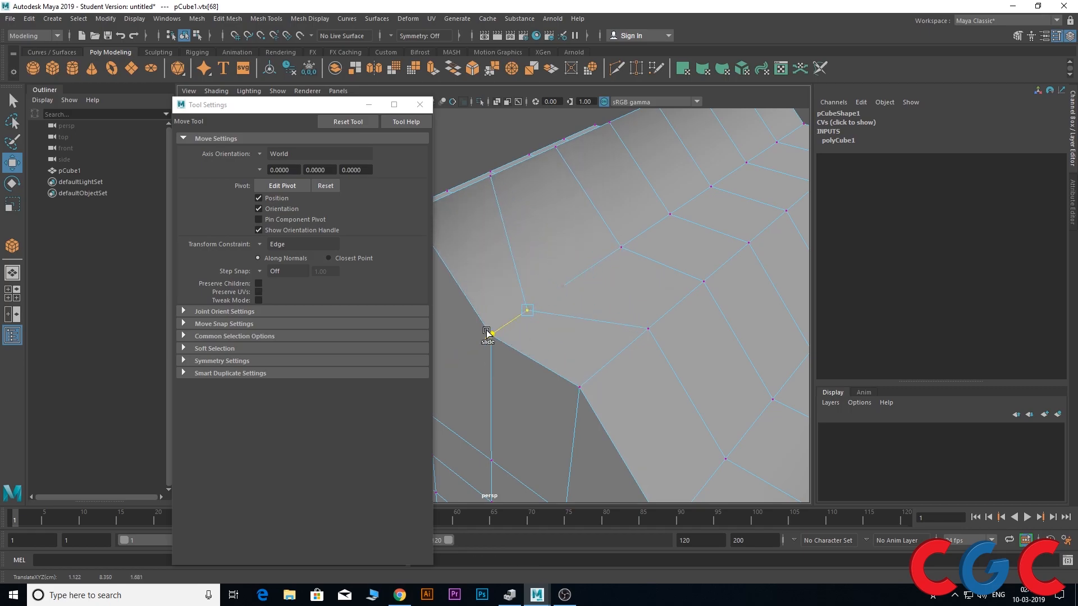
alt+drag(490, 318, 527, 298)
Set the transform constraint to Surface and try sliding the vertex across the neighbouring faces
click(259, 245)
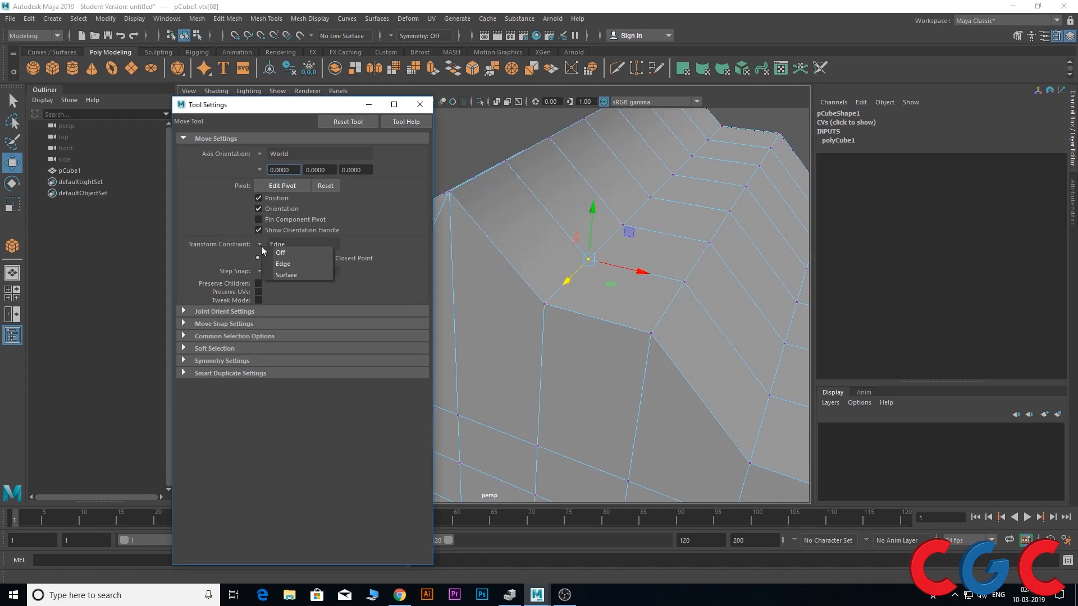
click(275, 278)
mouse_move(494, 339)
alt+mouse_down()
mouse_move(455, 368)
mouse_move(484, 343)
alt+mouse_up()
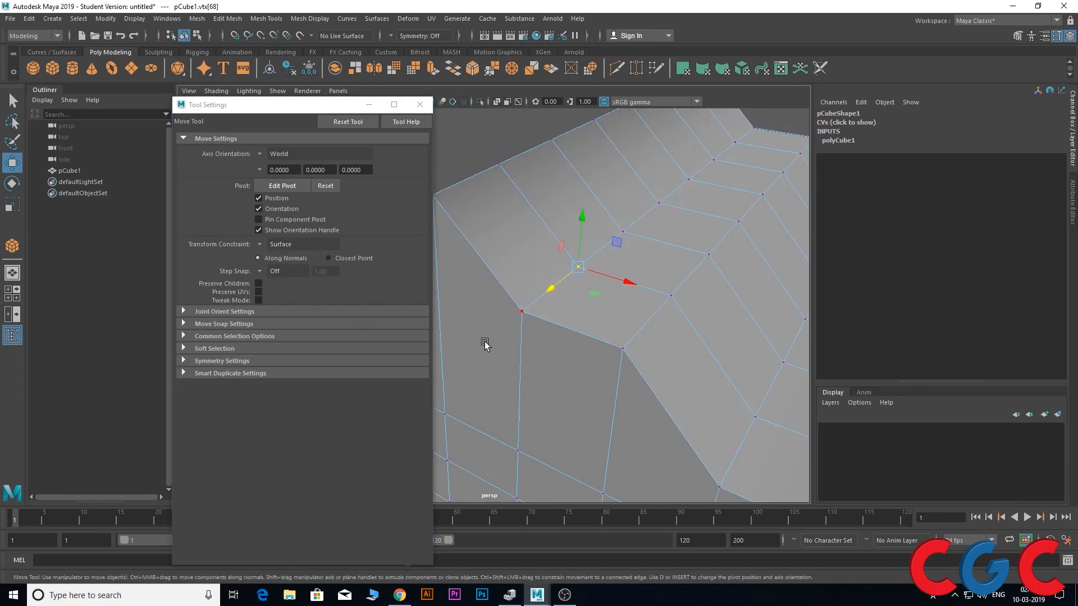
drag(573, 275, 572, 298)
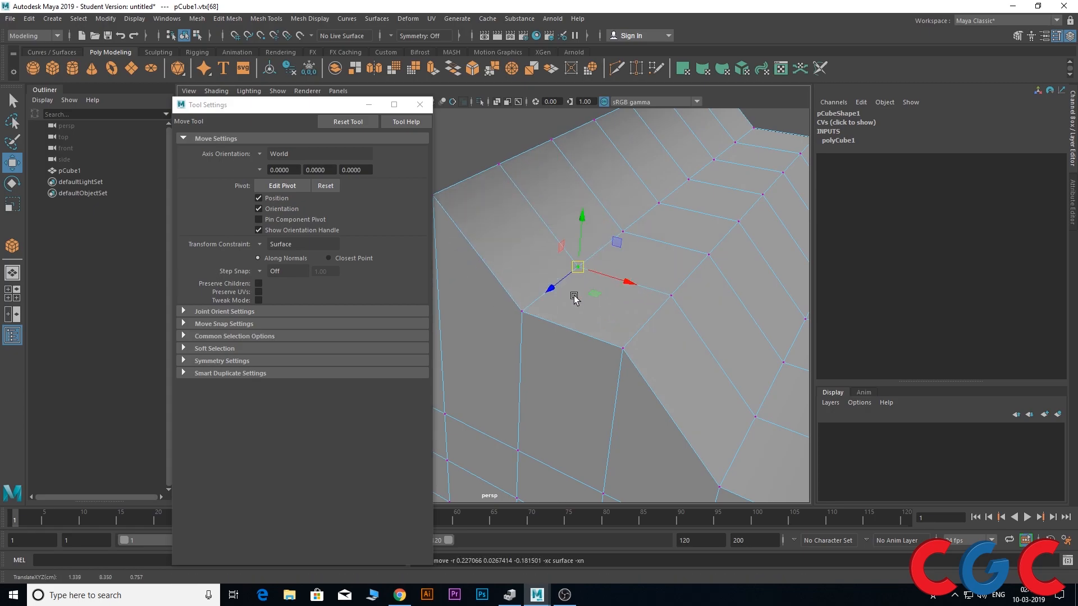
Try moving the surface-constrained vertex in the front view and undo the move
key(space)
key(space)
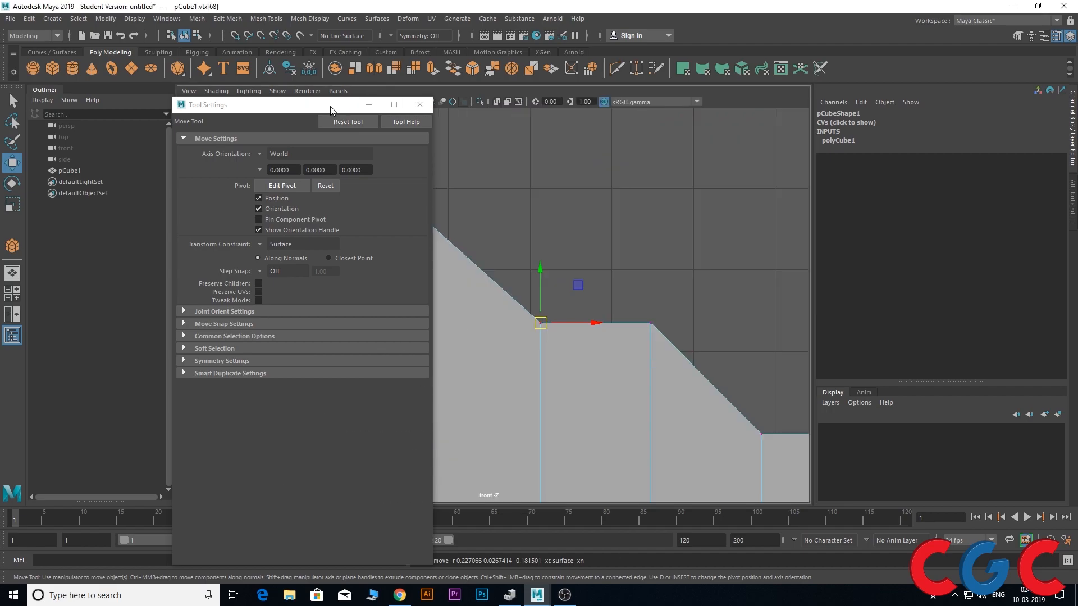
drag(331, 110, 214, 224)
drag(547, 332, 476, 363)
key(ctrl+z)
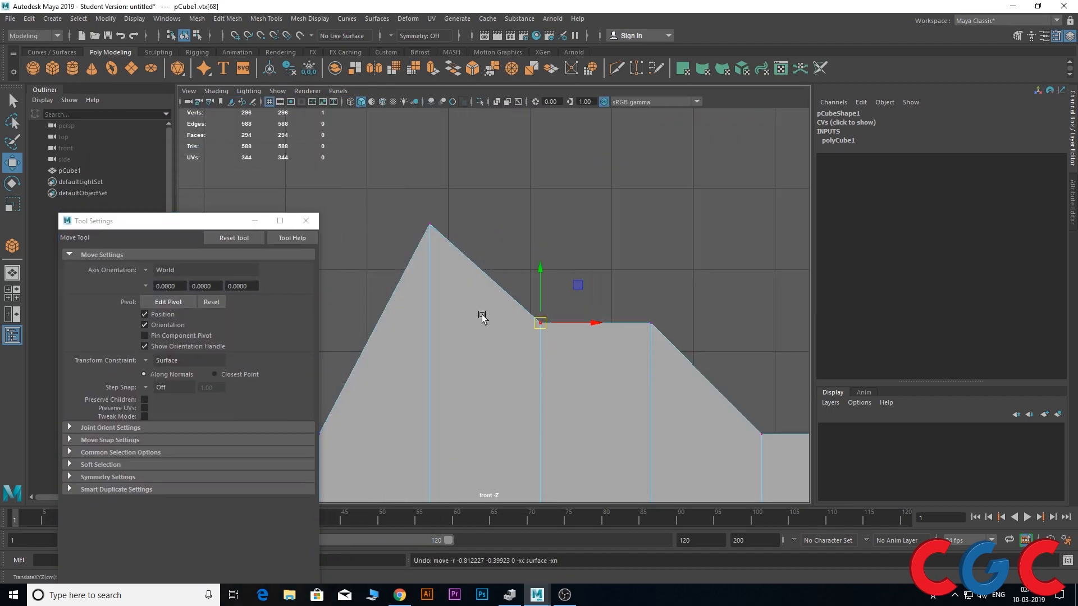
Set the transform constraint to Edge, try sliding the vertex along the profile in the front view, and undo the move
scroll(541, 270, up, 3)
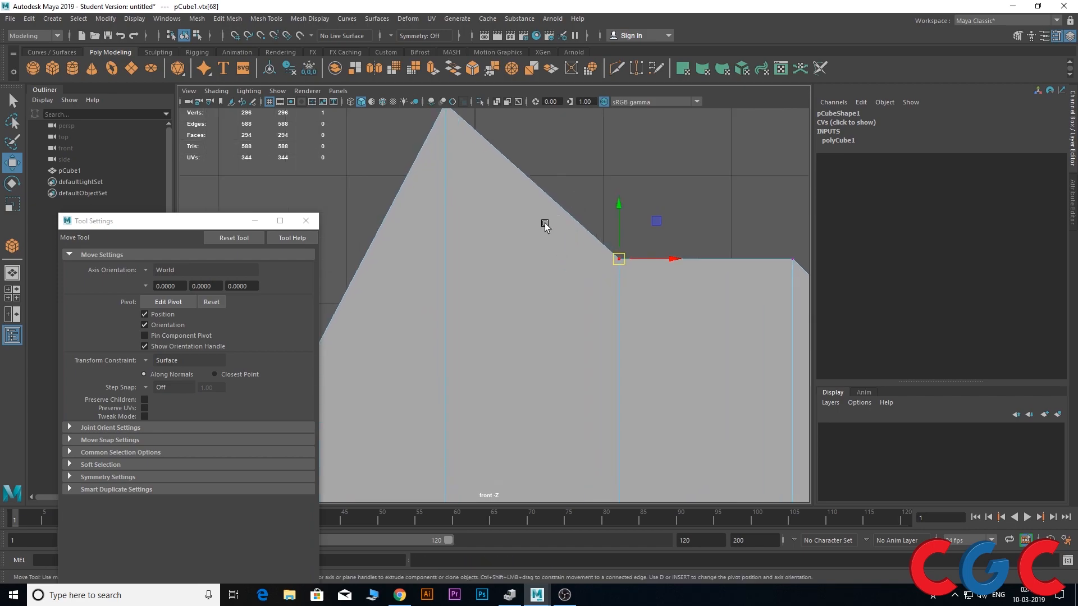
click(148, 362)
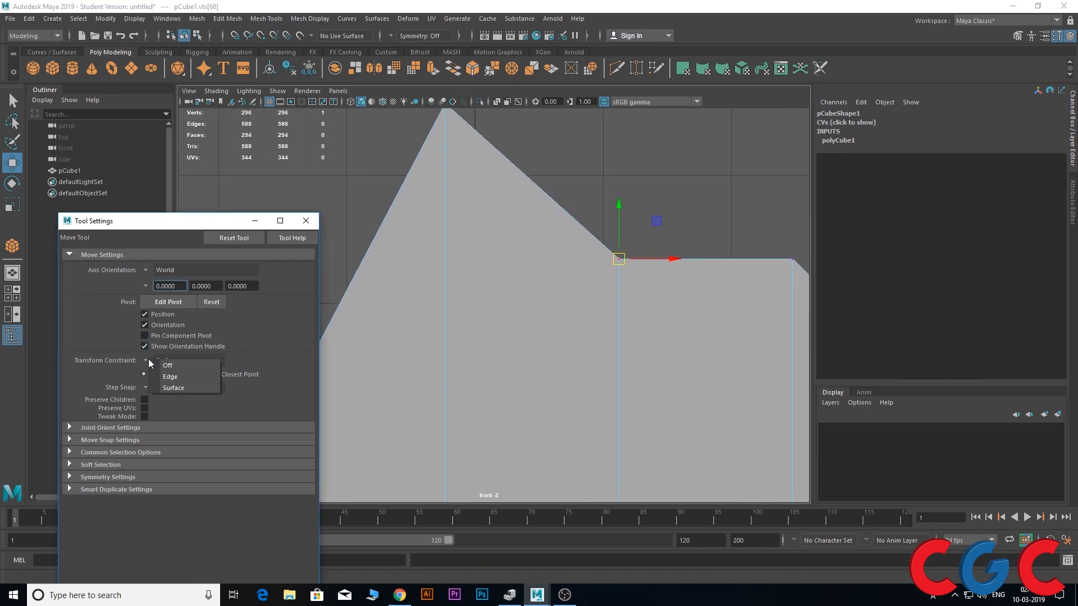
click(157, 377)
drag(621, 262, 733, 119)
key(ctrl+z)
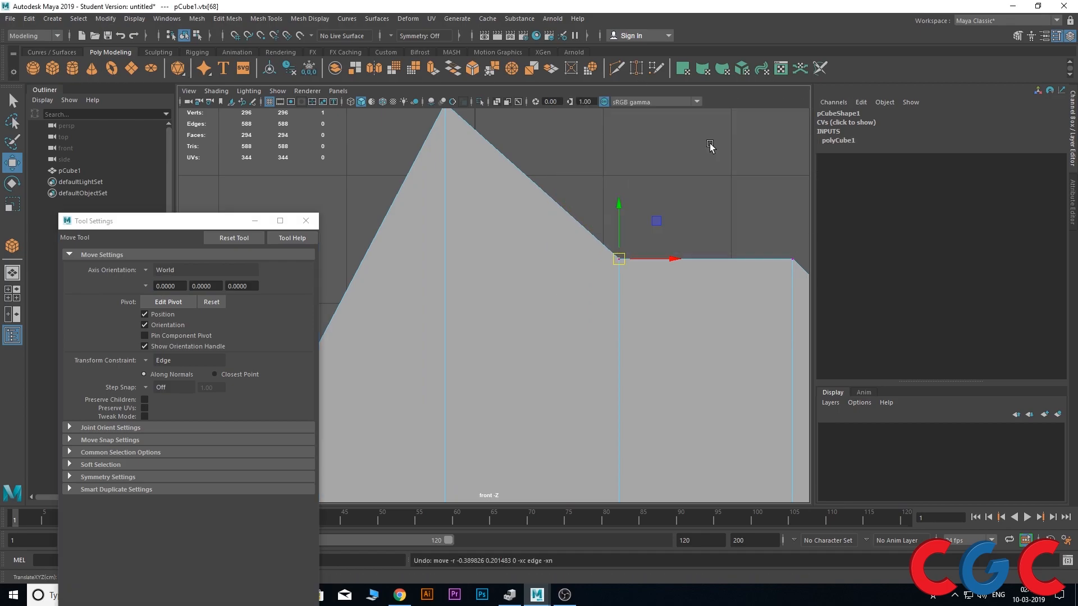
Return to the perspective view and switch the reshaped cube to object mode
key(space)
key(space)
alt+drag(670, 237, 584, 241)
scroll(585, 241, down, 6)
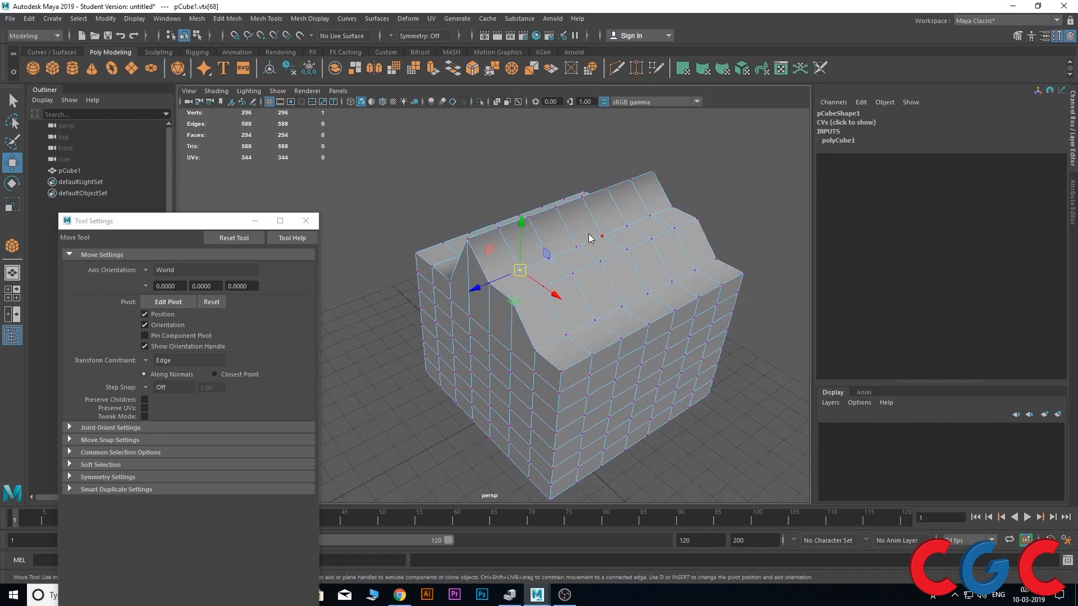
right_drag(590, 238, 626, 210)
alt+drag(597, 261, 623, 266)
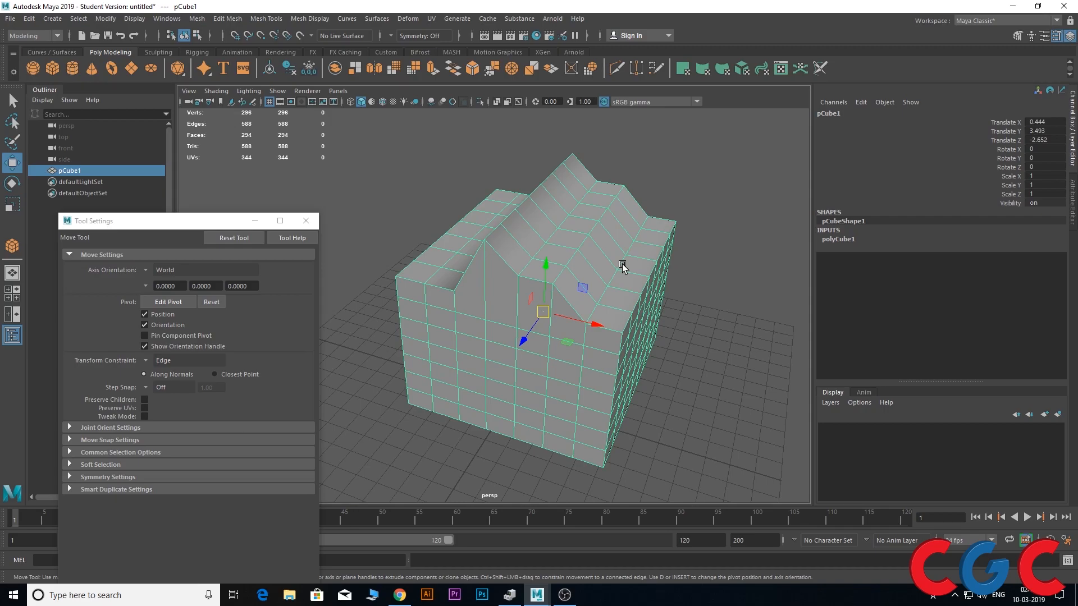
Move the whole cube along the X axis to a Translate X of 10.939
right_drag(565, 241, 592, 286)
key(space)
scroll(659, 197, up, 10)
key(space)
alt+drag(651, 263, 617, 270)
alt+middle_drag(618, 269, 638, 171)
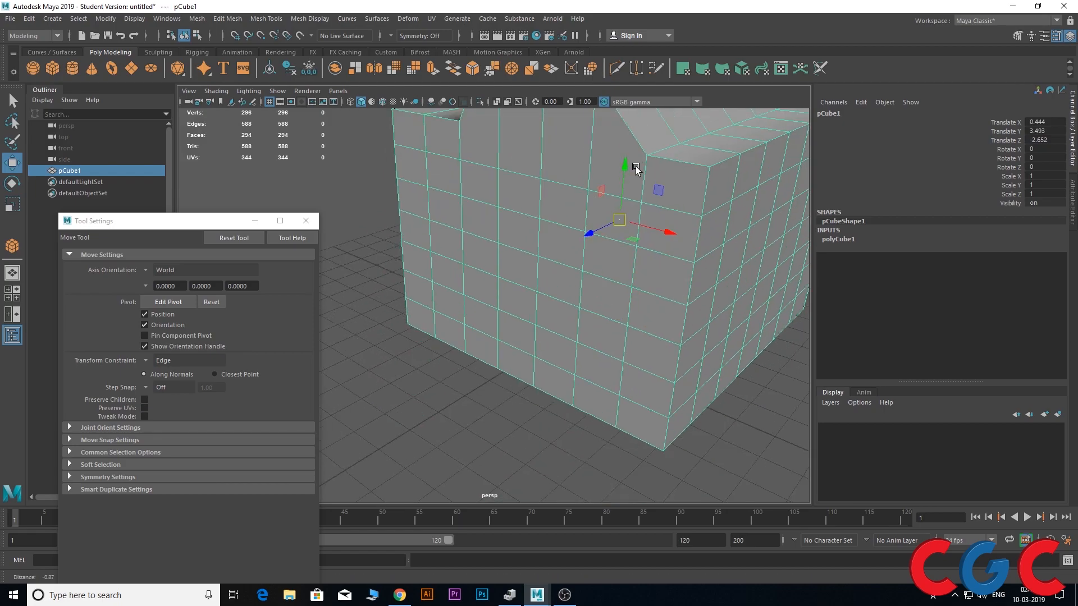
scroll(601, 233, down, 5)
alt+drag(601, 233, 618, 272)
alt+middle_drag(564, 258, 572, 308)
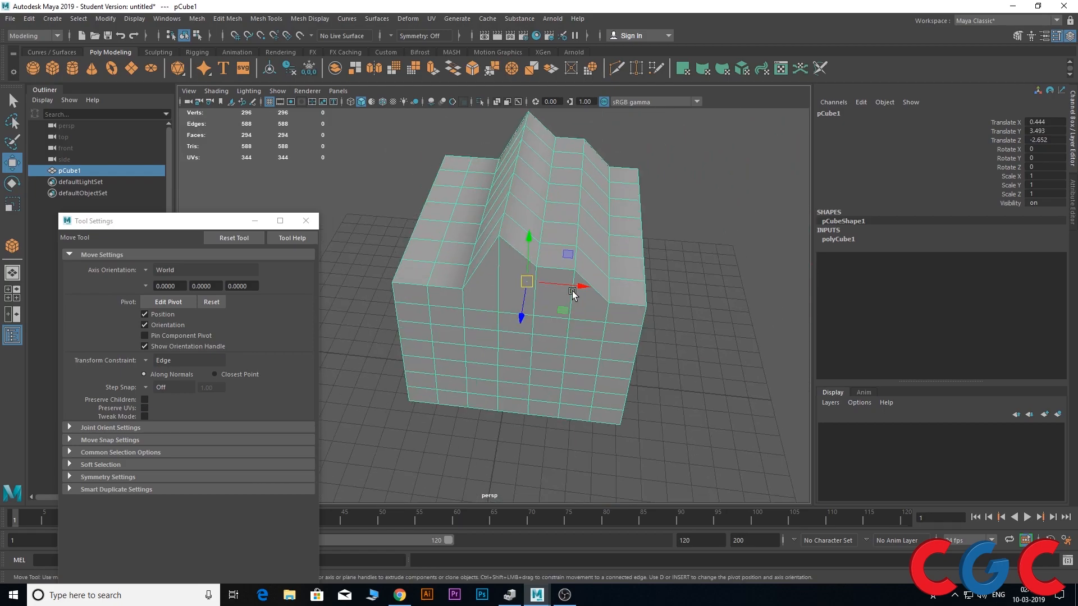
drag(578, 275, 803, 319)
Frame the cube in the top view and minimize the Move tool settings window
key(space)
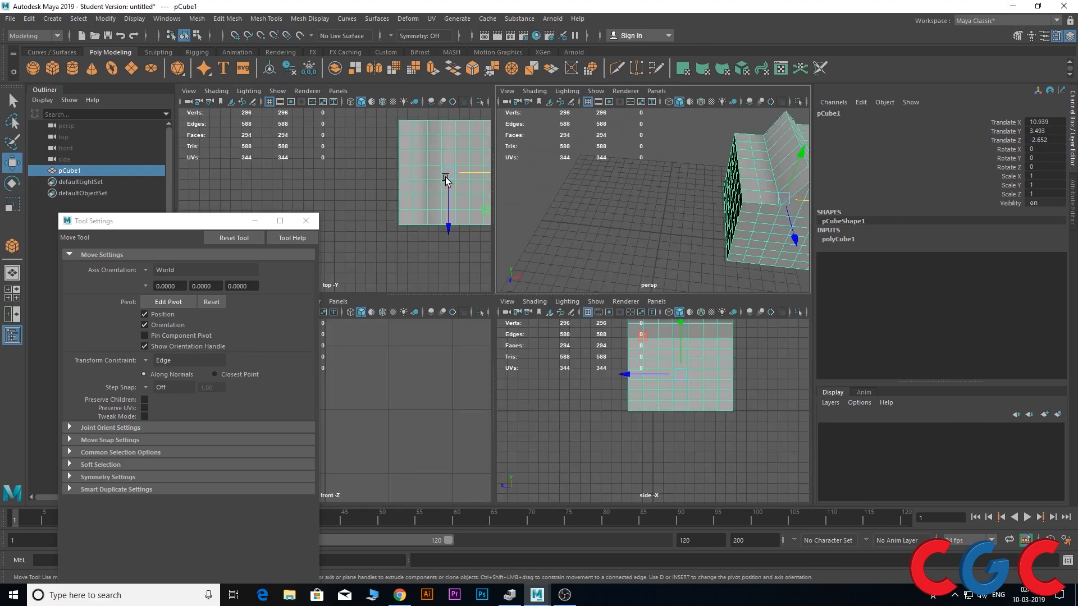
key(space)
key(f)
scroll(345, 226, down, 1)
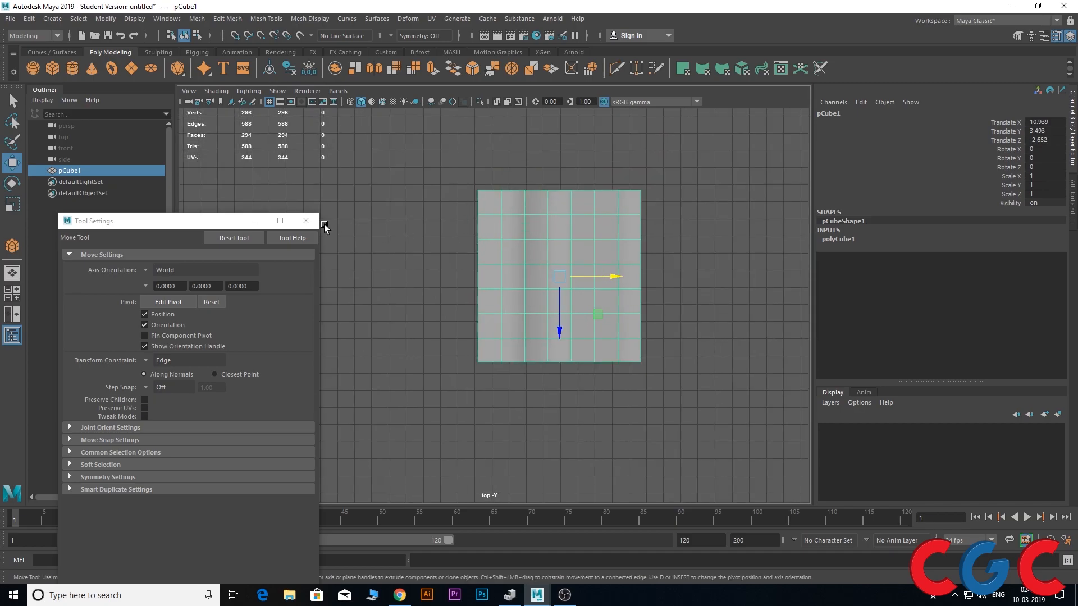
click(255, 221)
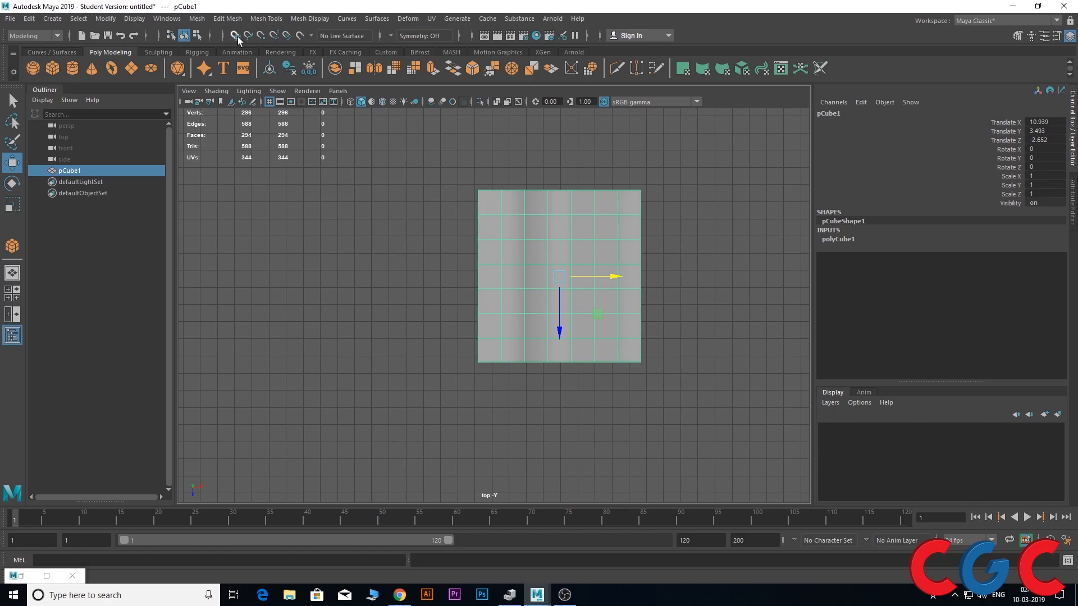
Return to the perspective view and delete the reshaped cube from the scene
key(space)
key(space)
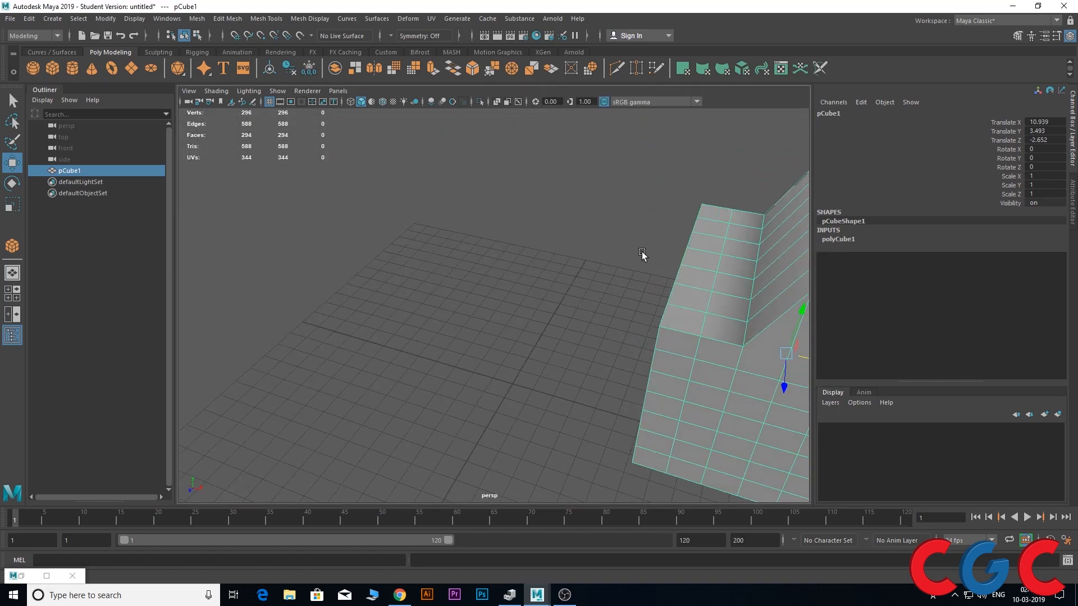
alt+middle_drag(643, 255, 594, 217)
scroll(595, 218, down, 5)
right_drag(594, 234, 676, 173)
click(593, 235)
alt+drag(601, 236, 562, 278)
key(Delete)
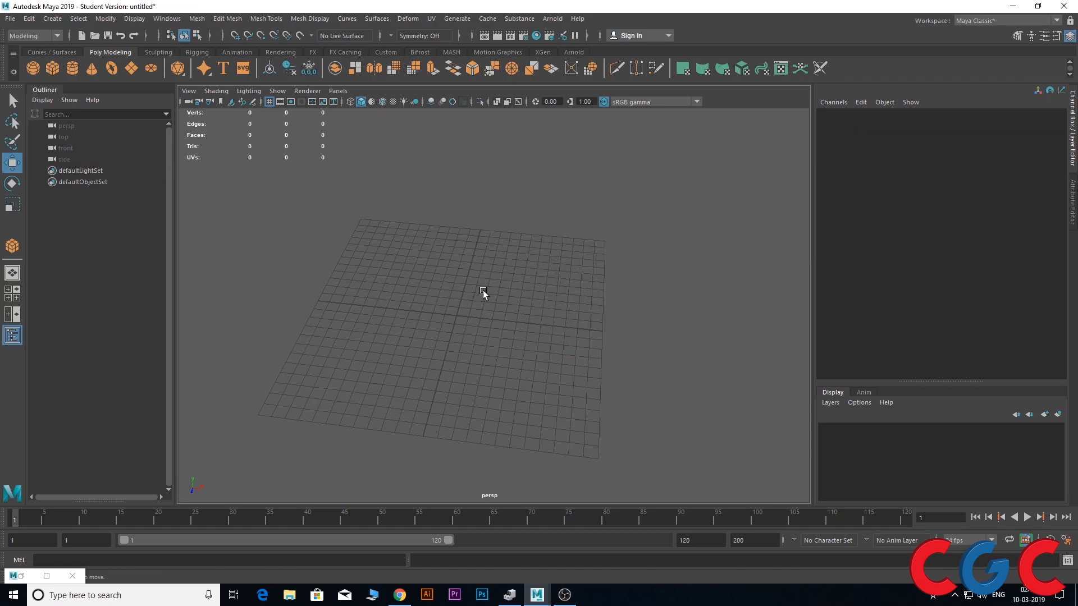
Create a polygon cube about 9.685 wide, 10.43 high and 7.914 deep on the grid
click(52, 68)
drag(356, 262, 423, 182)
key(w)
alt+drag(467, 263, 417, 244)
alt+middle_drag(535, 259, 530, 322)
scroll(527, 320, up, 4)
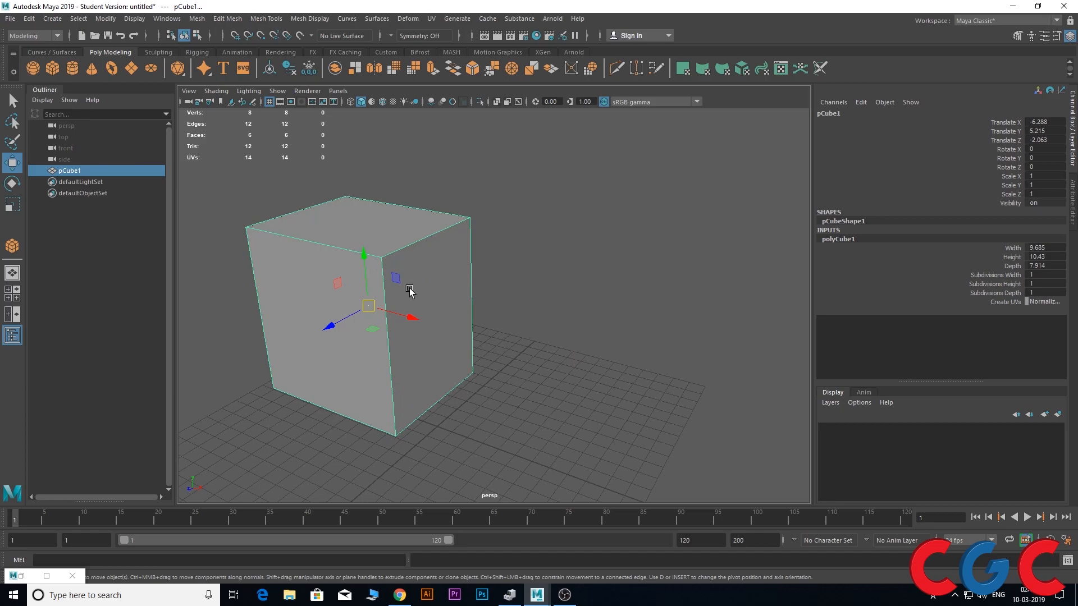
alt+drag(395, 280, 420, 298)
alt+middle_drag(372, 328, 451, 327)
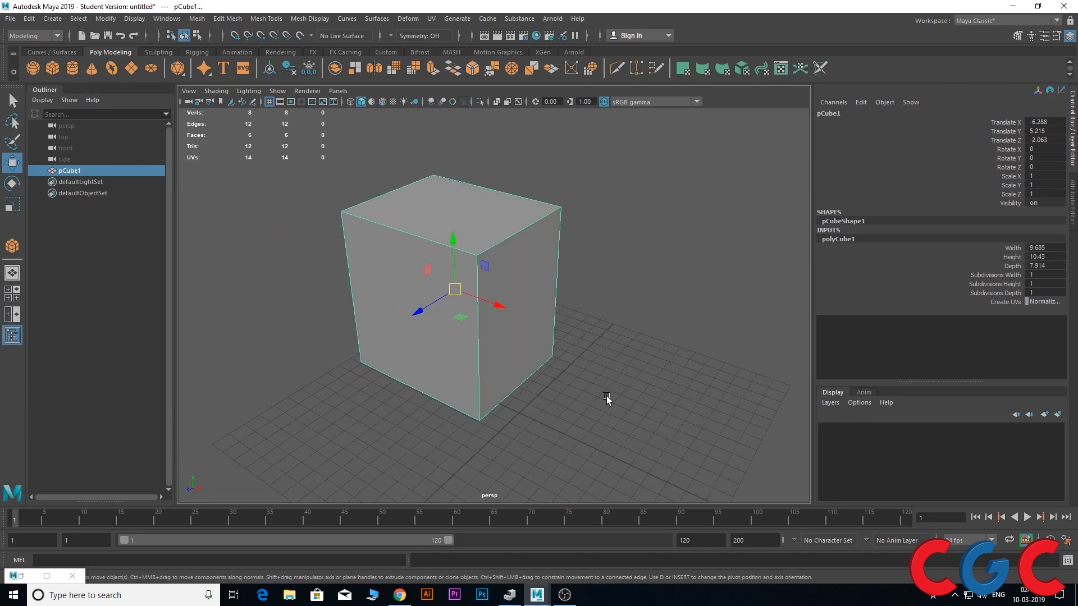
Create a second, taller cube about 7.409 × 13.934 × 7.329 beside the first and frame it in the front view
drag(630, 350, 445, 341)
key(space)
key(space)
scroll(445, 311, down, 8)
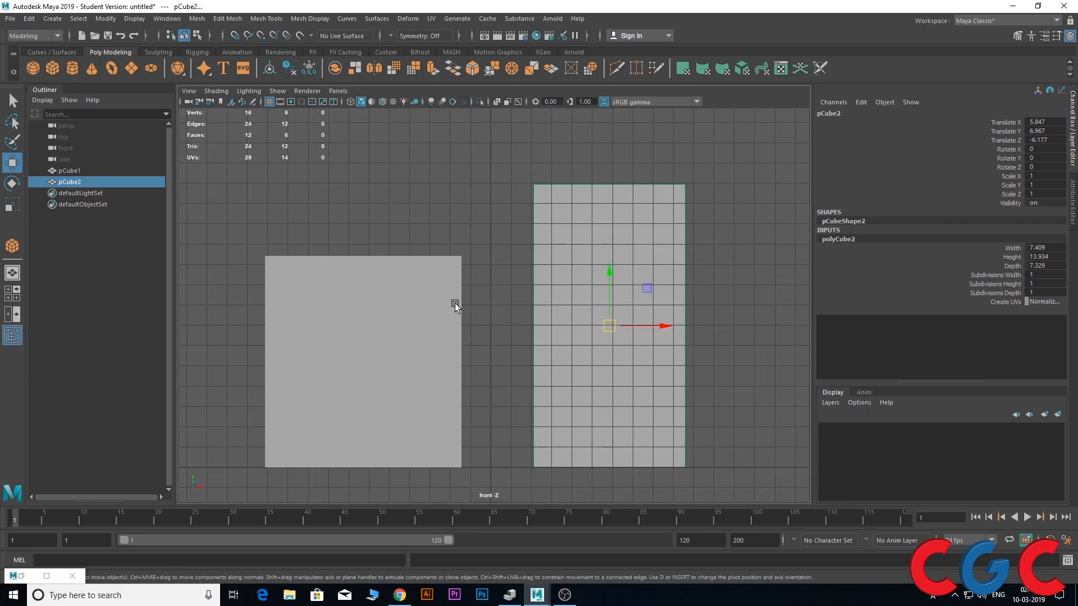
alt+middle_drag(465, 263, 378, 274)
scroll(545, 312, up, 5)
alt+middle_drag(539, 350, 539, 249)
scroll(543, 266, down, 4)
scroll(531, 233, up, 5)
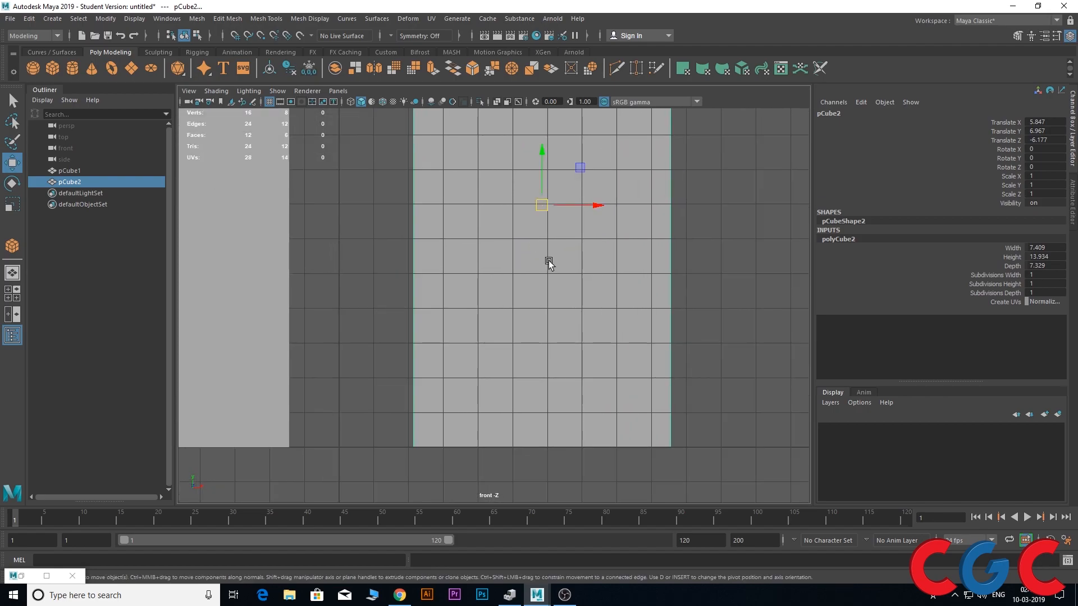
Snap the taller cube vertically to the nearest grid line at a Translate Y of 7
alt+middle_drag(554, 211, 481, 292)
mouse_move(472, 243)
mouse_down()
mouse_move(469, 204)
mouse_move(476, 261)
mouse_move(482, 240)
mouse_up()
scroll(482, 249, down, 4)
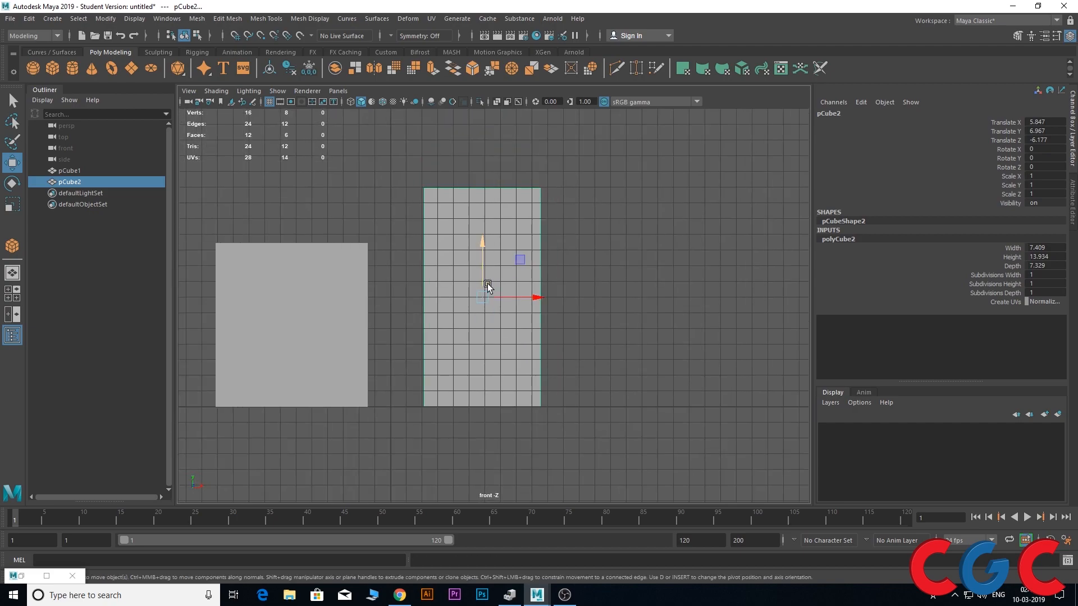
scroll(483, 269, up, 2)
scroll(483, 277, up, 1)
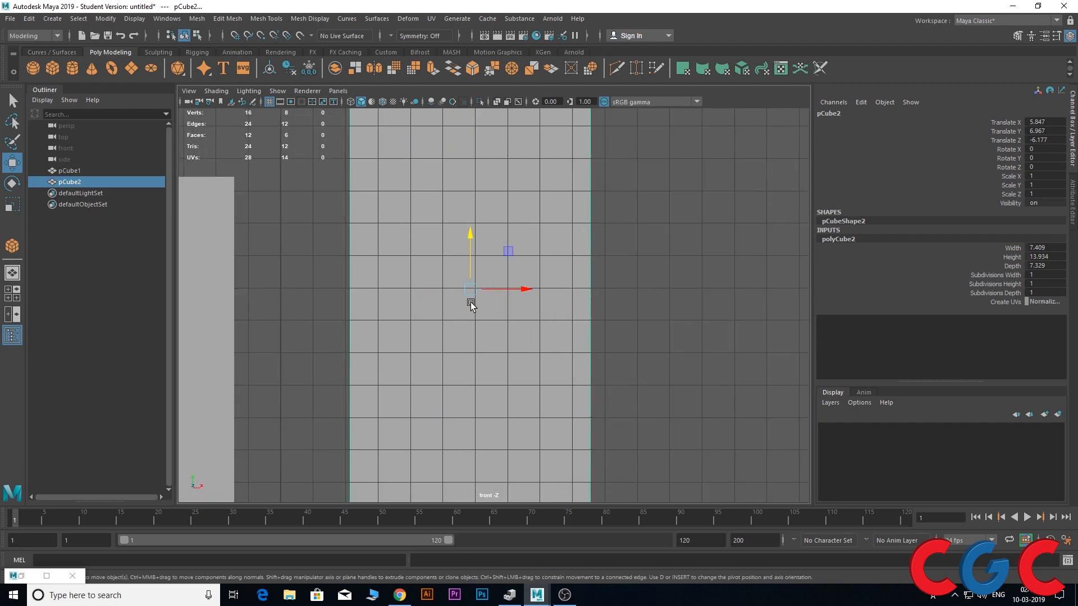
scroll(452, 299, up, 3)
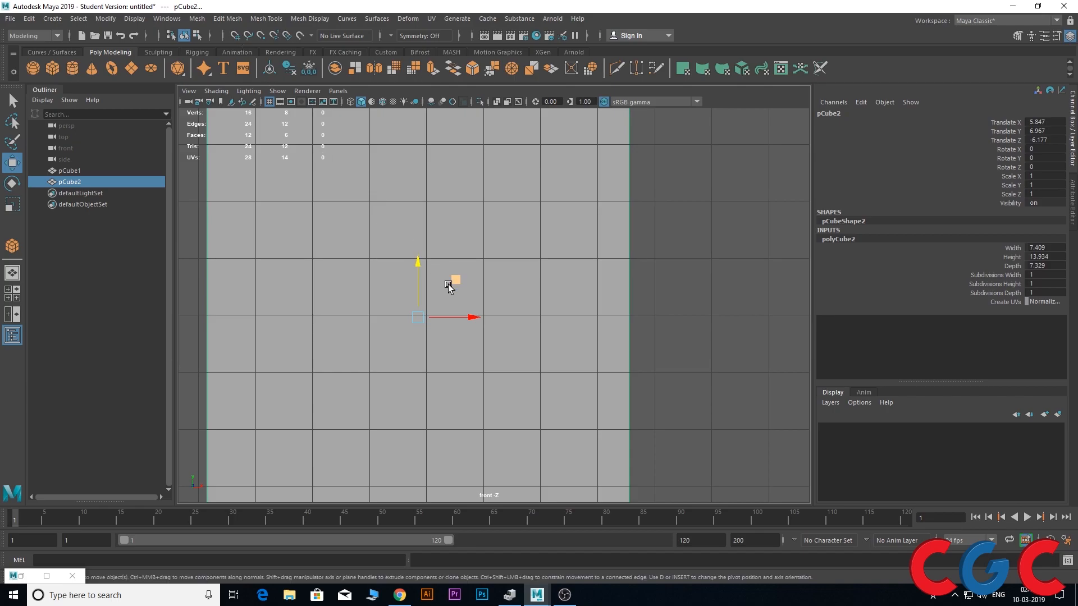
click(390, 216)
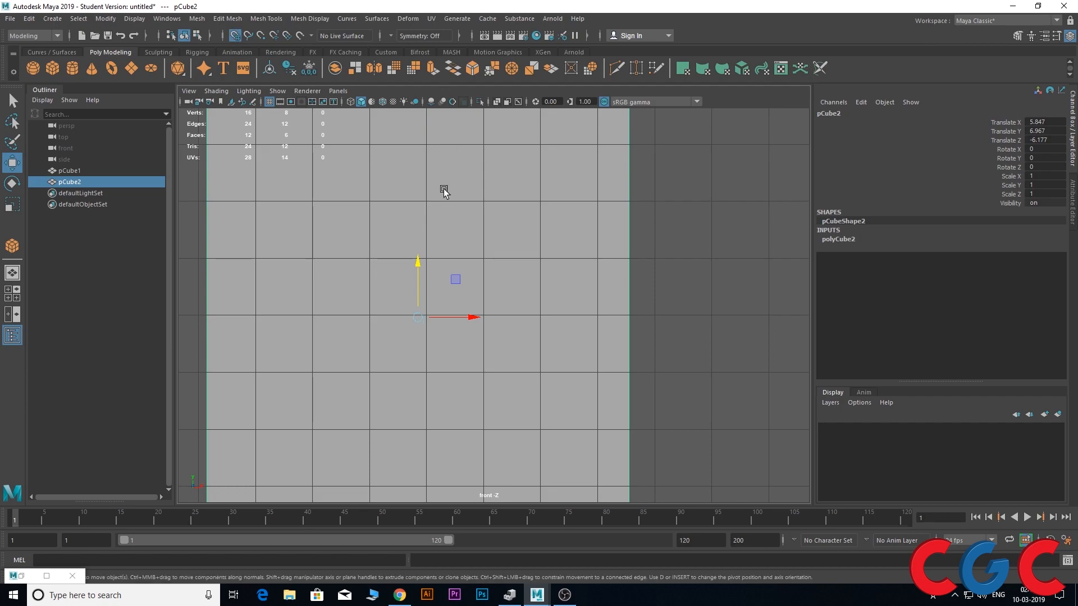
drag(421, 260, 421, 294)
scroll(421, 294, down, 6)
alt+middle_drag(470, 336, 464, 324)
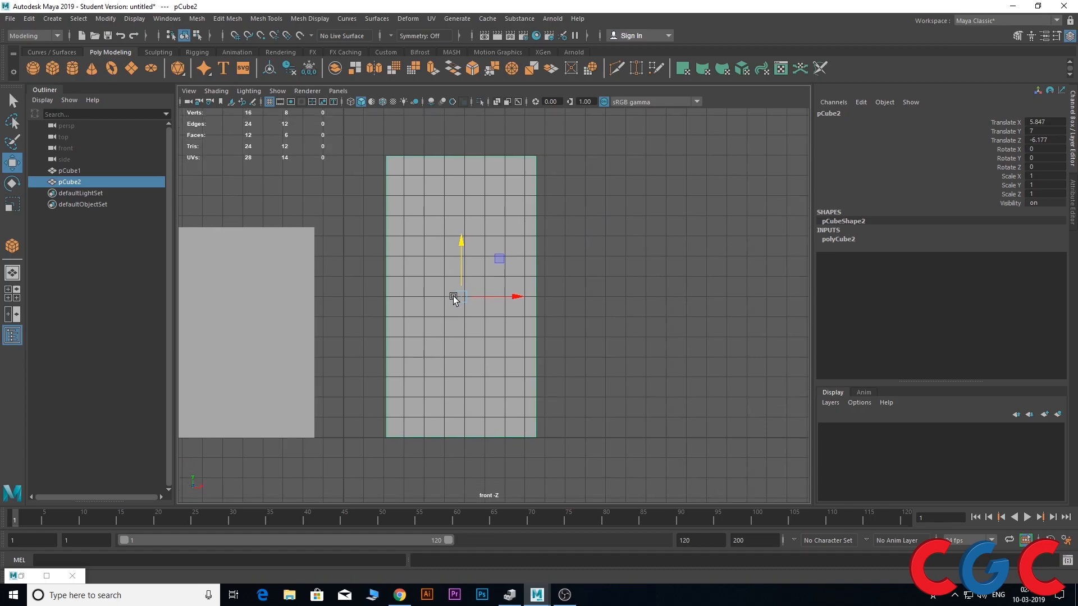
Raise the taller cube with grid snapping to Translate Y 11, 13 and finally 14
drag(465, 242, 461, 205)
key(space)
key(space)
scroll(460, 197, up, 3)
scroll(460, 197, up, 8)
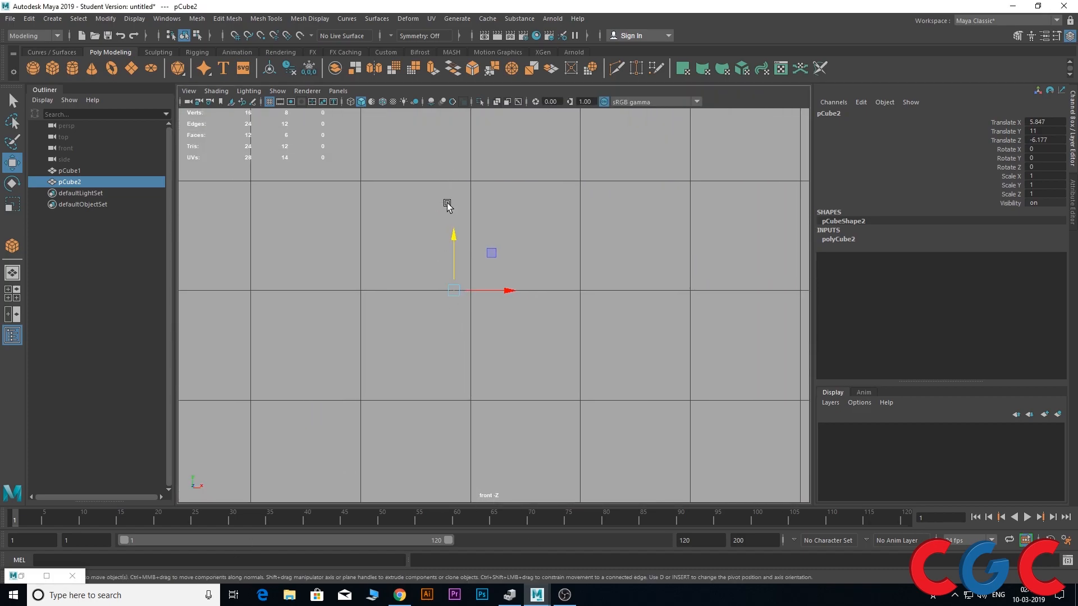
key(x)
middle_drag(448, 235, 458, 107)
scroll(457, 231, down, 6)
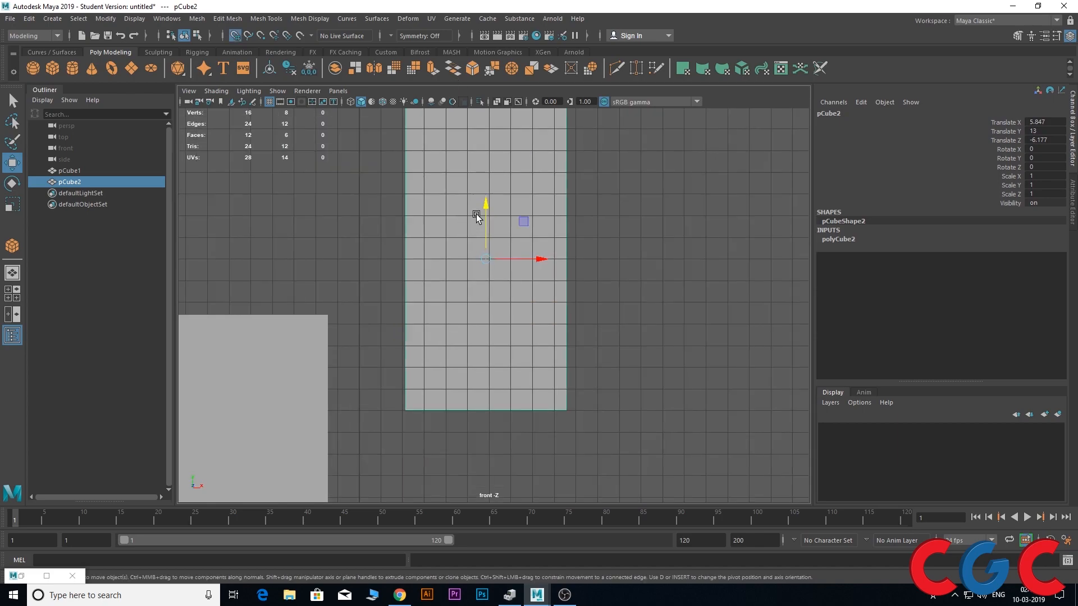
drag(486, 208, 645, 228)
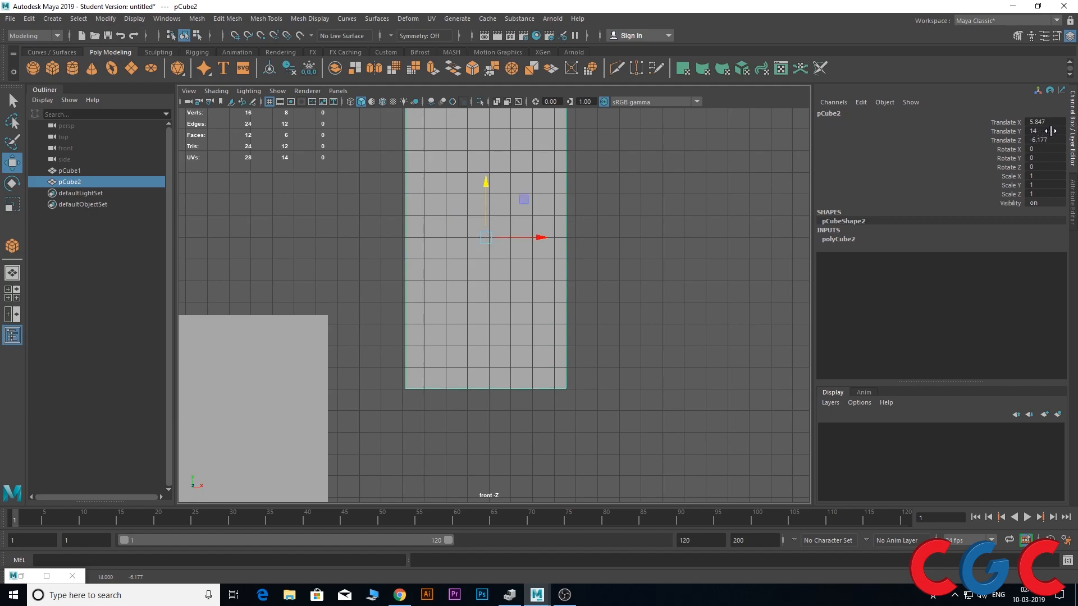
Try moving the taller cube freely along Y to 12.809 without grid snapping, and undo the move
drag(488, 187, 486, 232)
drag(486, 185, 487, 213)
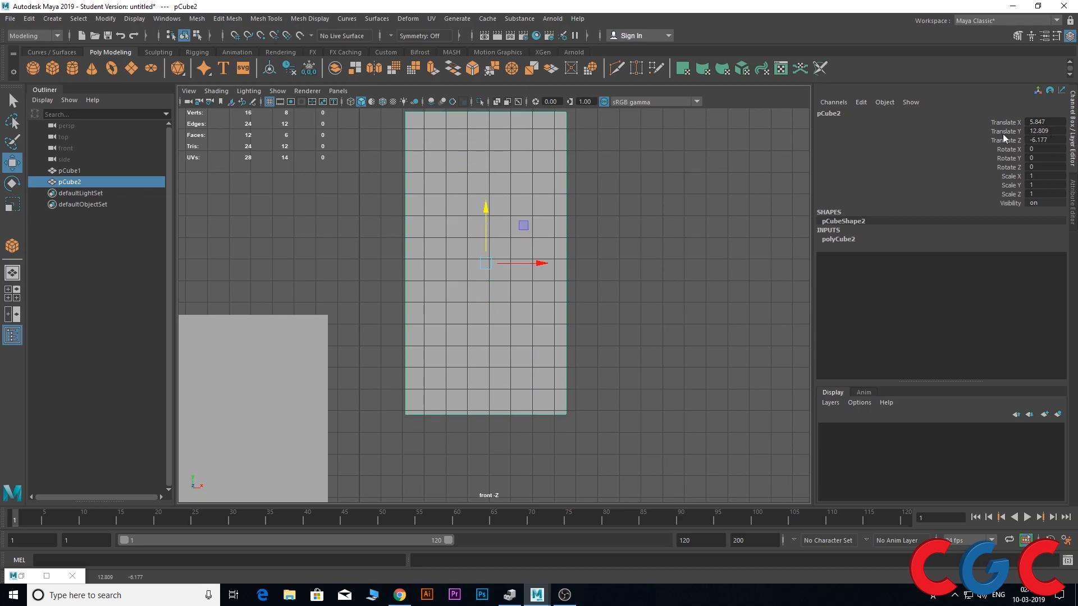
key(ctrl+z)
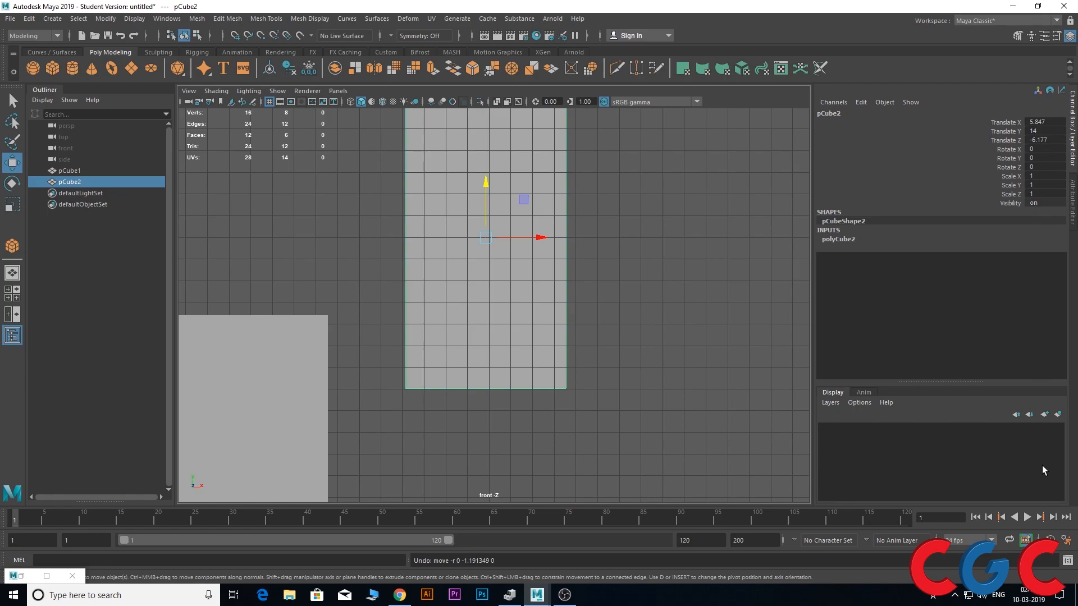
Inspect the linear working unit options in the Settings preferences, keep centimeter, and close without saving
click(1063, 543)
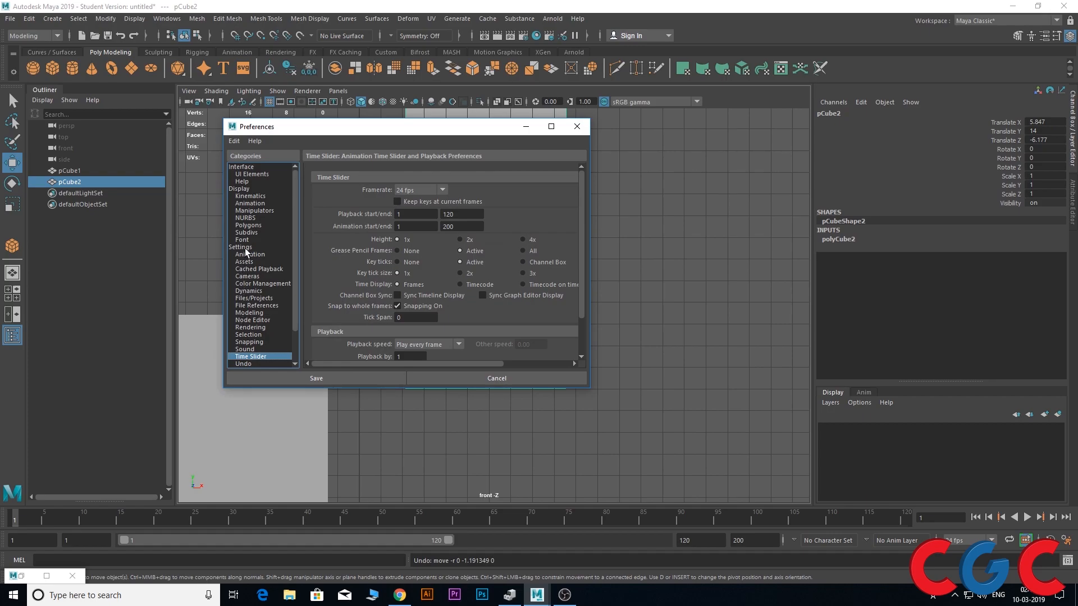
click(241, 248)
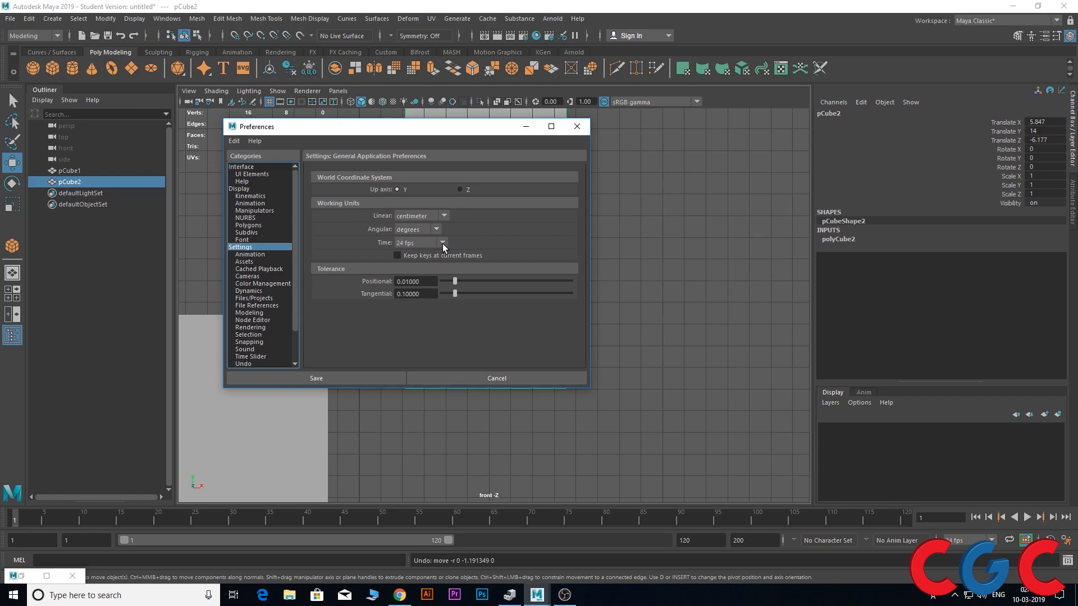
click(443, 215)
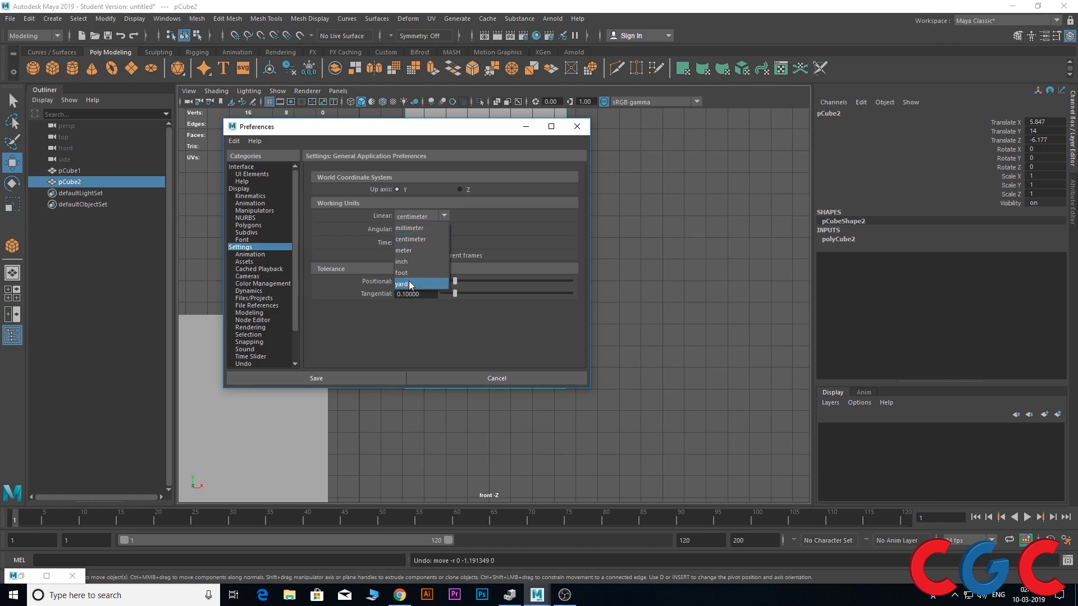
click(415, 239)
click(445, 216)
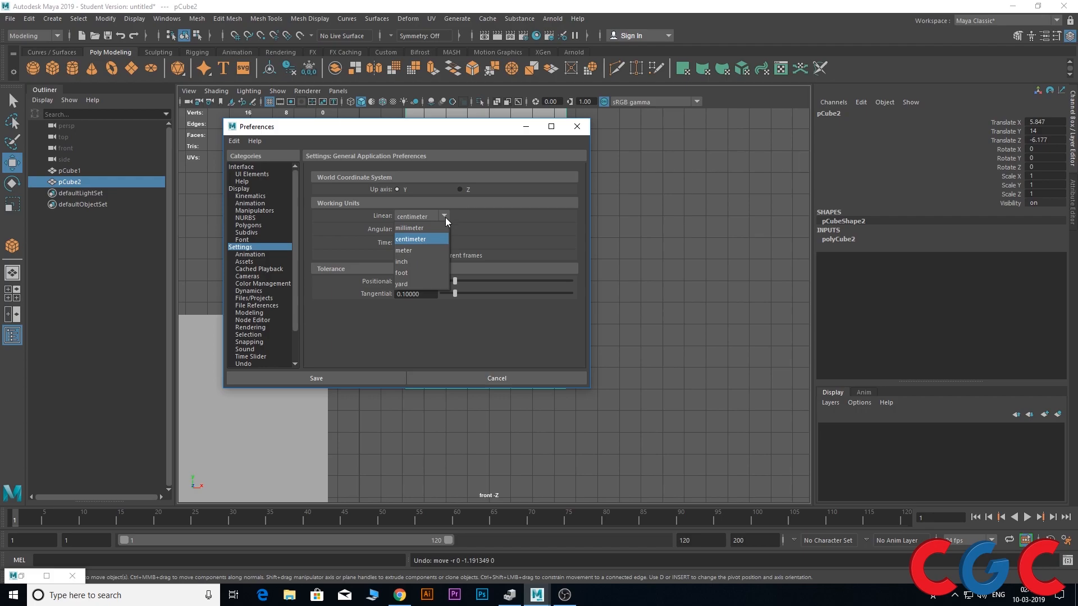
click(413, 241)
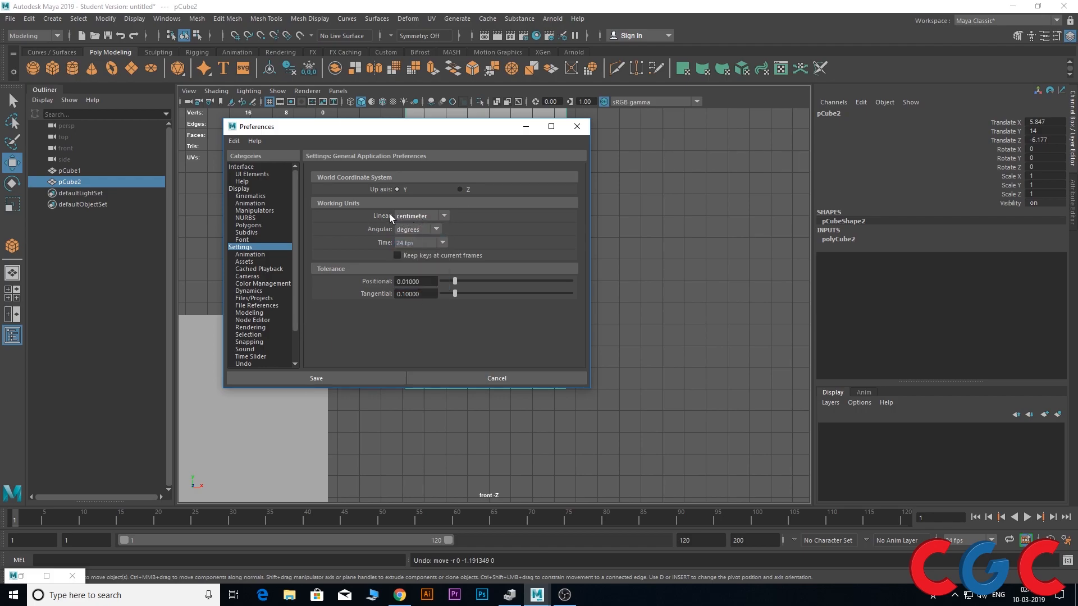
click(491, 376)
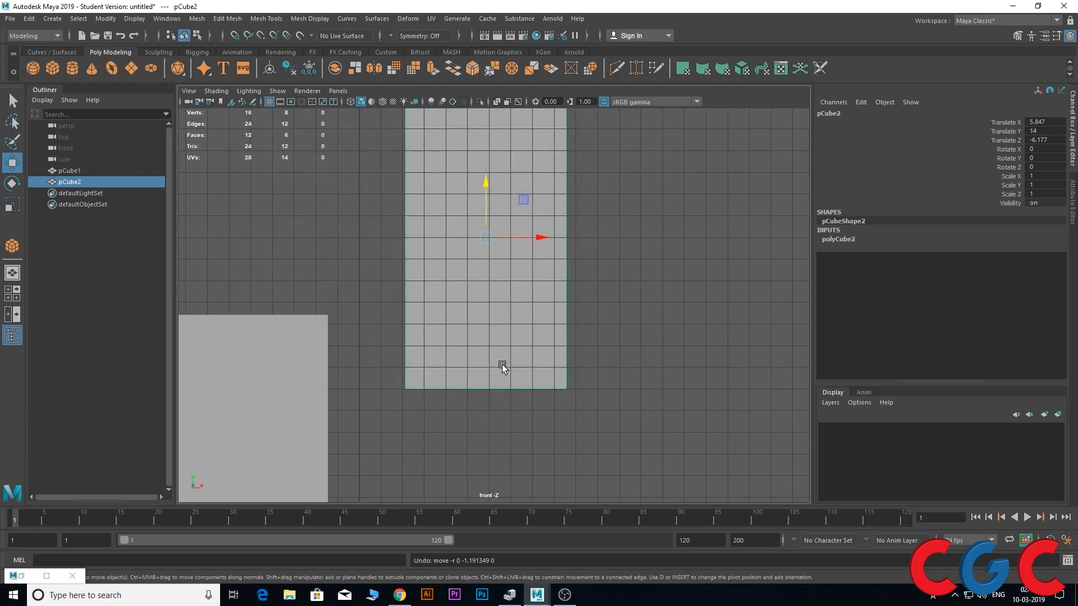
Snap the taller cube along Y to 16 on the grid and bring it back to 14
scroll(494, 206, up, 3)
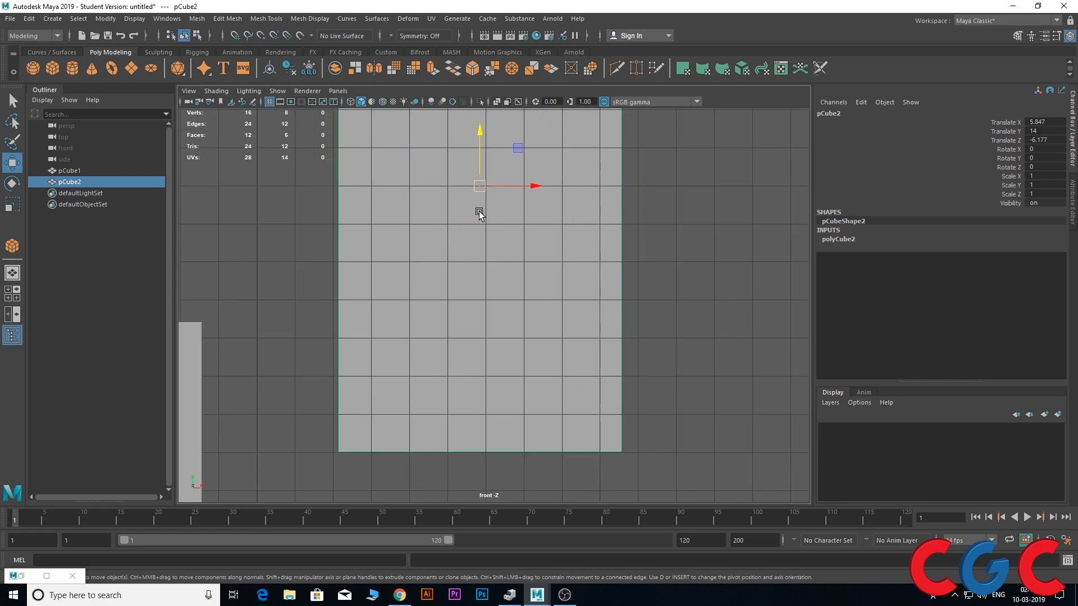
alt+middle_drag(477, 194, 469, 268)
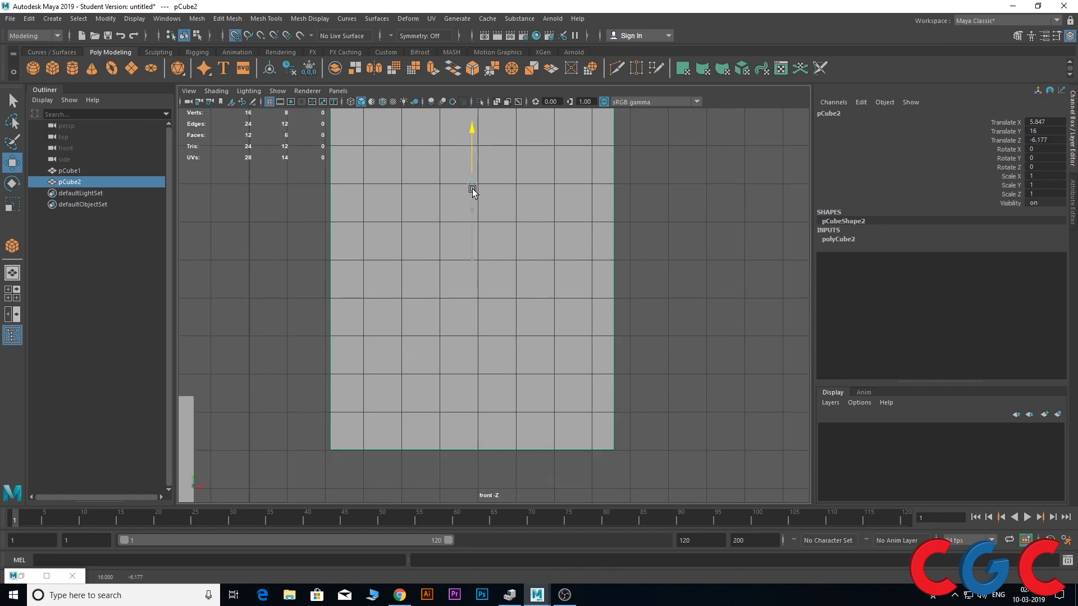
scroll(298, 235, up, 3)
alt+middle_drag(290, 233, 625, 283)
scroll(490, 226, up, 2)
alt+middle_drag(459, 211, 440, 279)
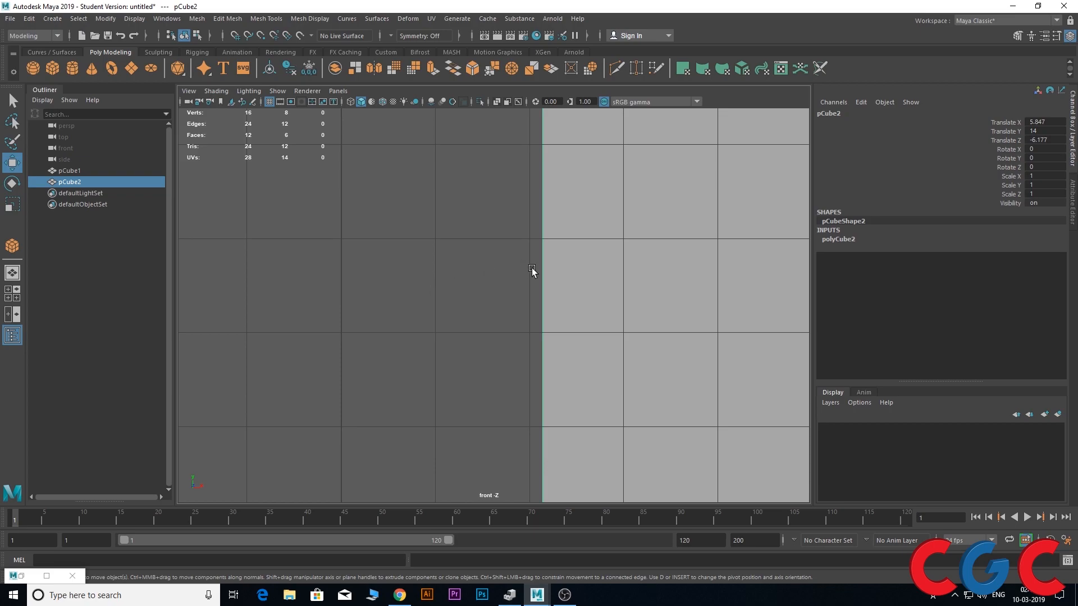
Try grid snapping the taller cube along Y once more, leaving it at a Translate Y of 14
scroll(486, 258, down, 3)
scroll(486, 257, down, 5)
alt+middle_drag(544, 300, 516, 264)
scroll(462, 284, up, 3)
scroll(516, 258, up, 5)
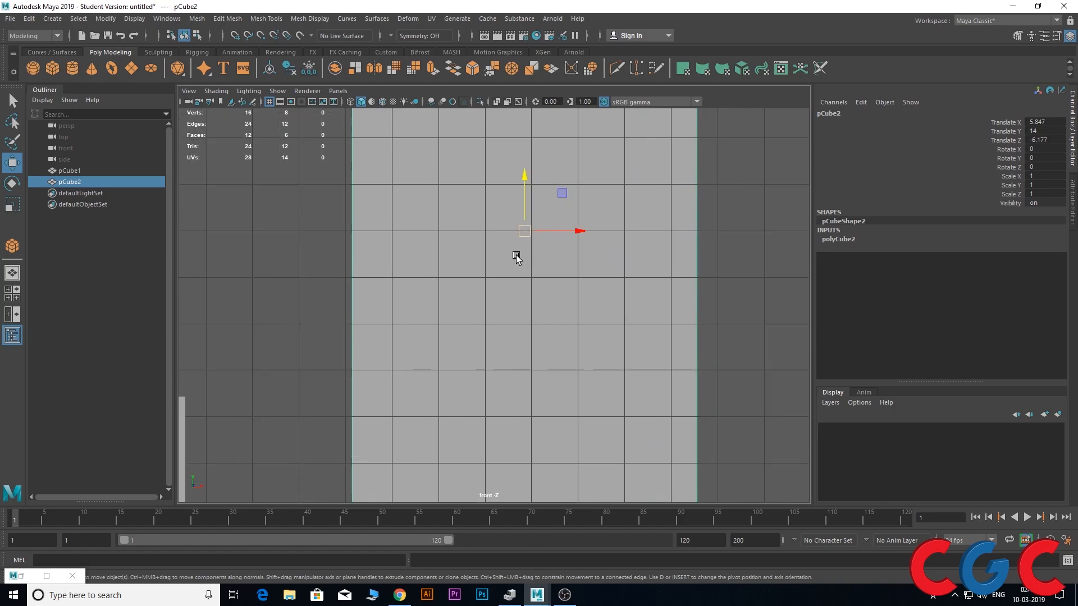
key(x)
drag(533, 167, 535, 194)
In the perspective view, snap the taller cube's pivot to the first cube's upper corner vertex with vertex snapping
key(space)
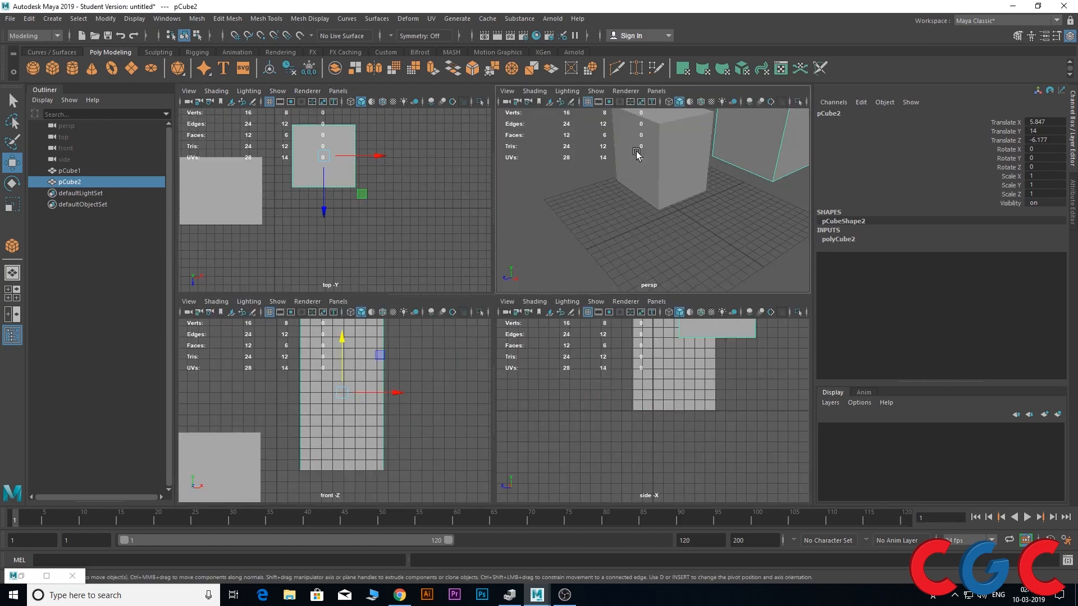
key(space)
alt+drag(596, 241, 560, 216)
scroll(606, 259, up, 3)
alt+middle_drag(502, 157, 526, 221)
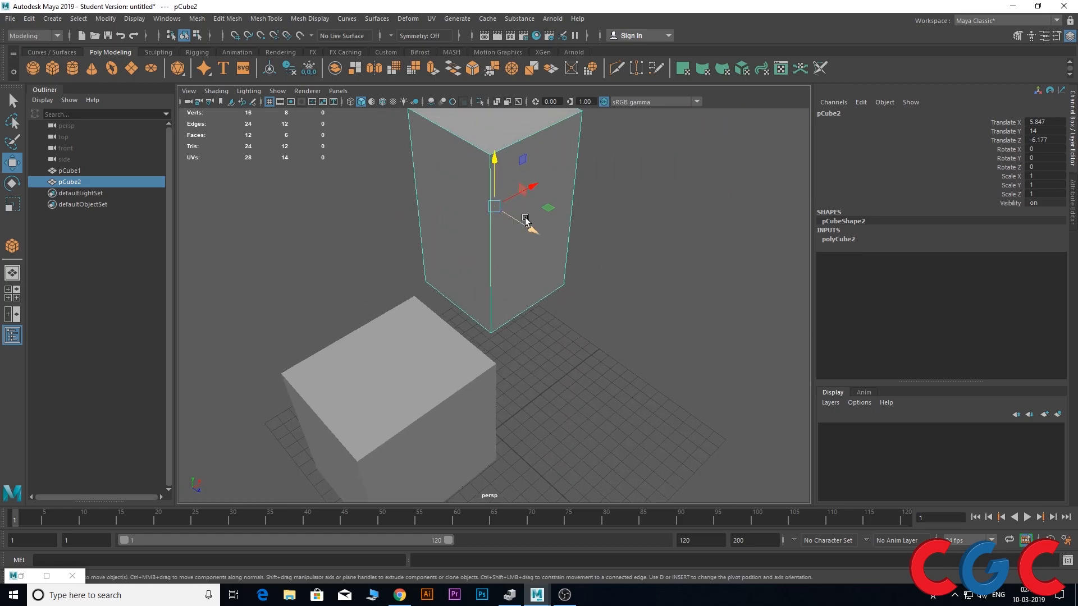
alt+drag(570, 314, 545, 300)
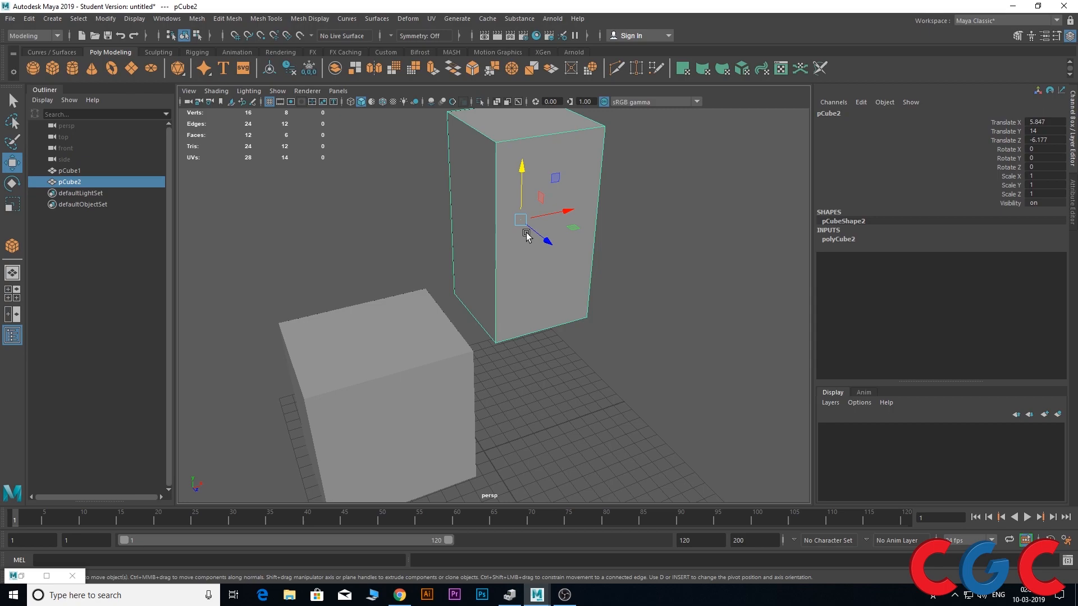
alt+drag(531, 399, 558, 409)
key(v)
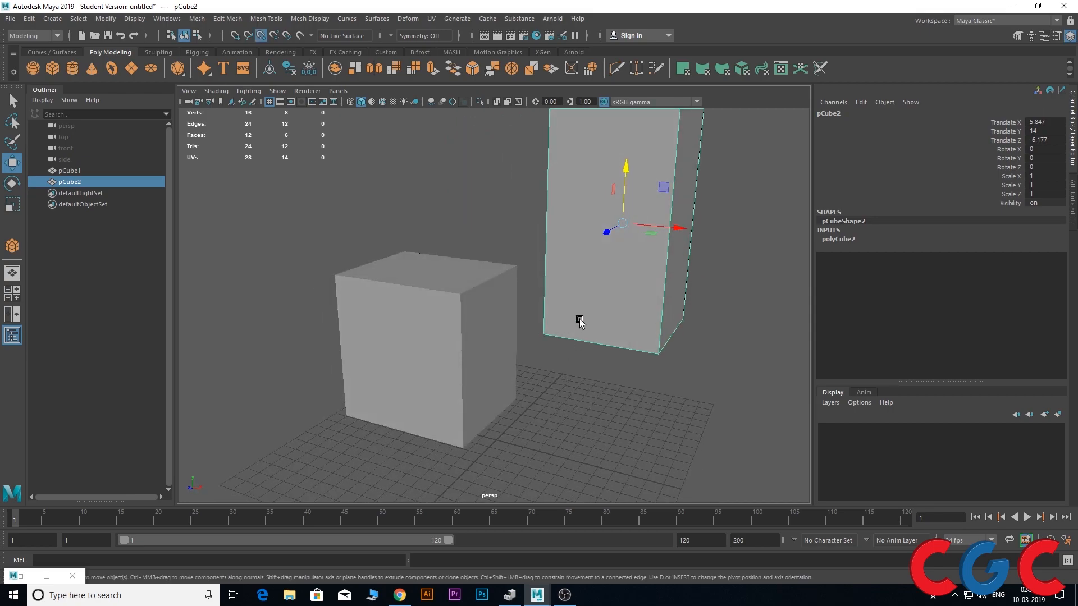
drag(624, 230, 517, 269)
Switch to wireframe display and examine where the taller cube's pivot meets the first cube's corner vertex
alt+drag(572, 333, 638, 364)
key(4)
scroll(522, 289, up, 3)
scroll(492, 297, up, 4)
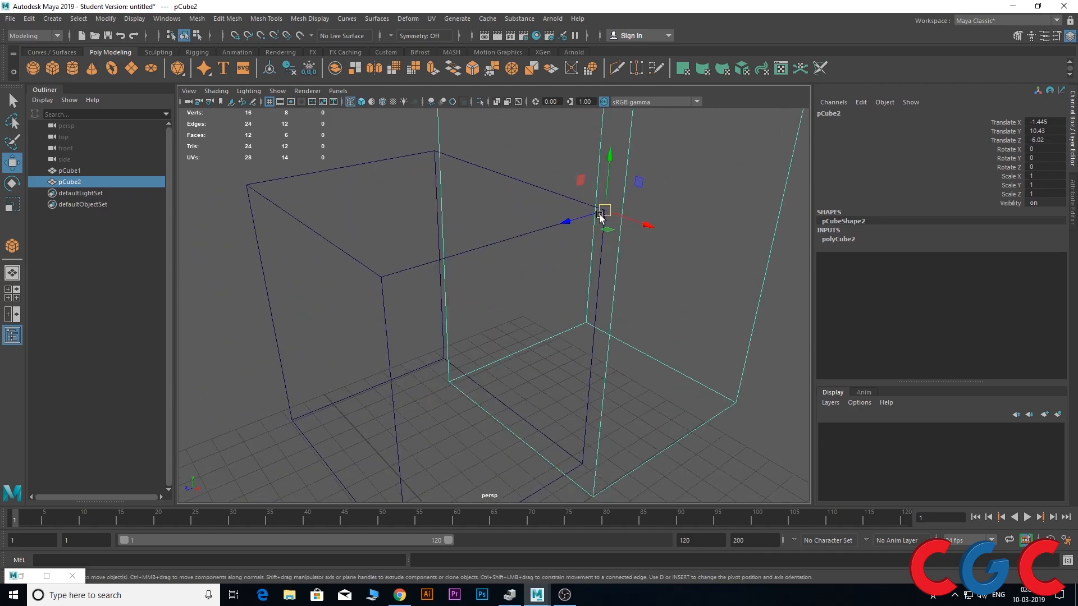
scroll(609, 209, up, 4)
alt+drag(611, 210, 652, 221)
alt+middle_drag(624, 200, 624, 339)
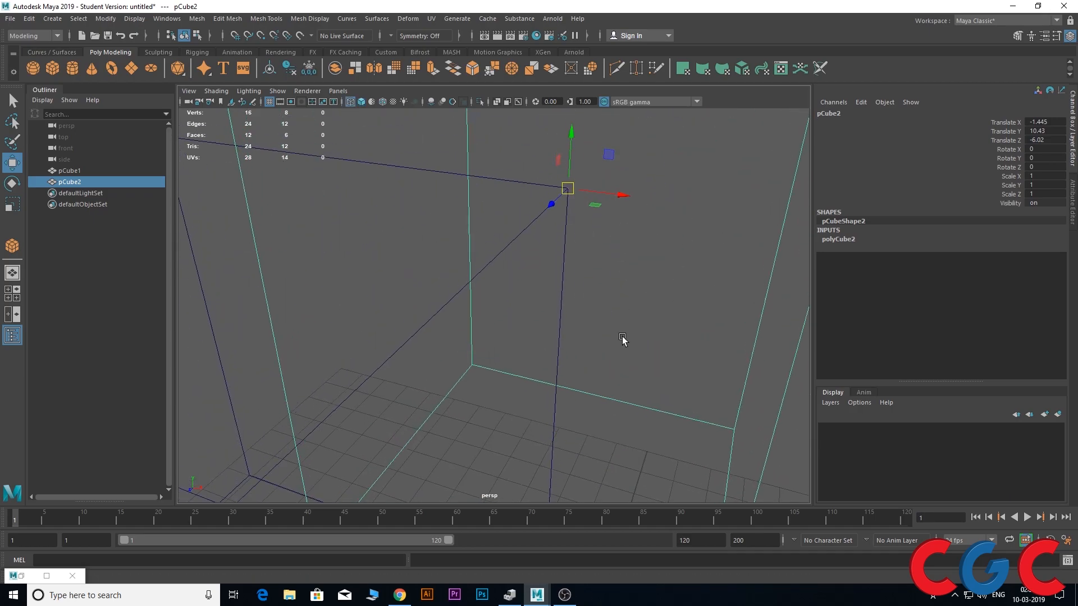
Show the four-view layout and restore shaded display in the perspective view
key(space)
key(space)
key(space)
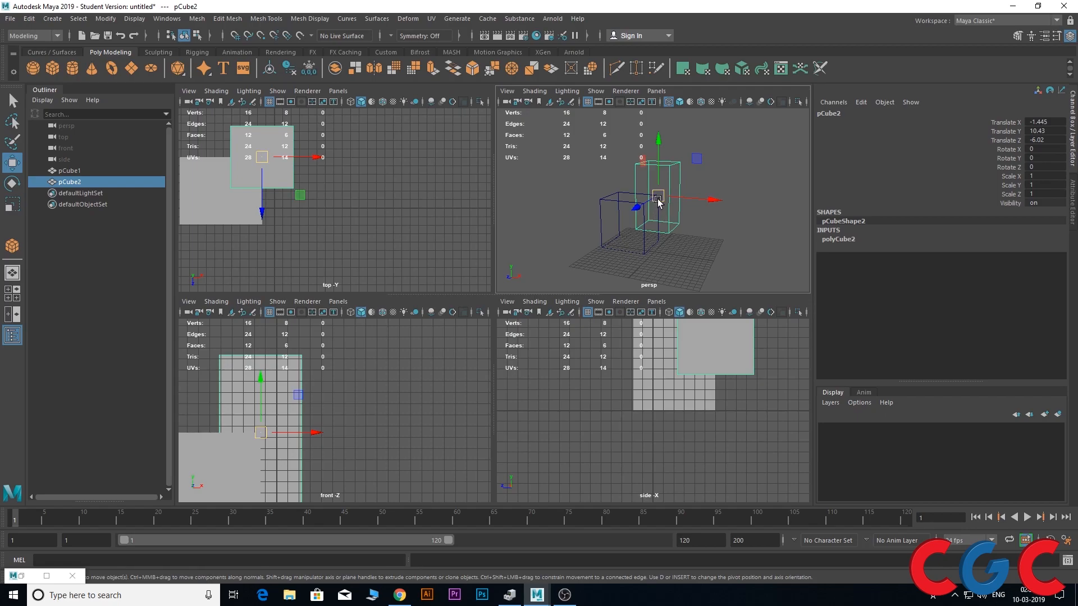
key(5)
scroll(663, 217, up, 5)
scroll(662, 219, down, 5)
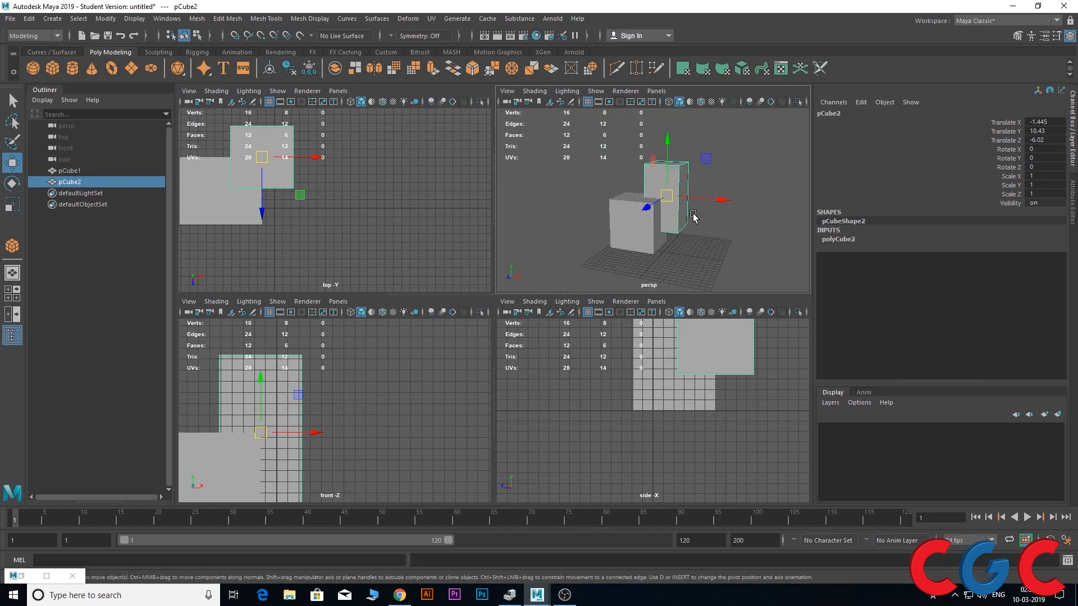
Move the taller cube away from the first cube to Translate X 16.362 and Translate Y 16.416
drag(710, 204, 800, 217)
drag(758, 152, 760, 115)
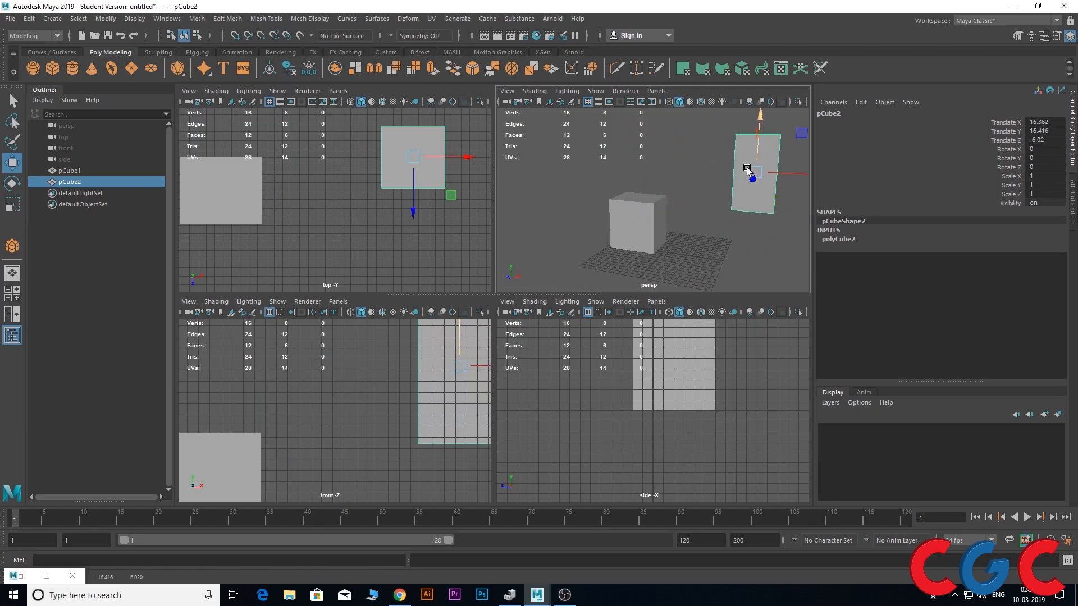
alt+drag(748, 170, 777, 202)
alt+middle_drag(749, 212, 696, 257)
scroll(679, 216, up, 3)
alt+drag(673, 214, 692, 223)
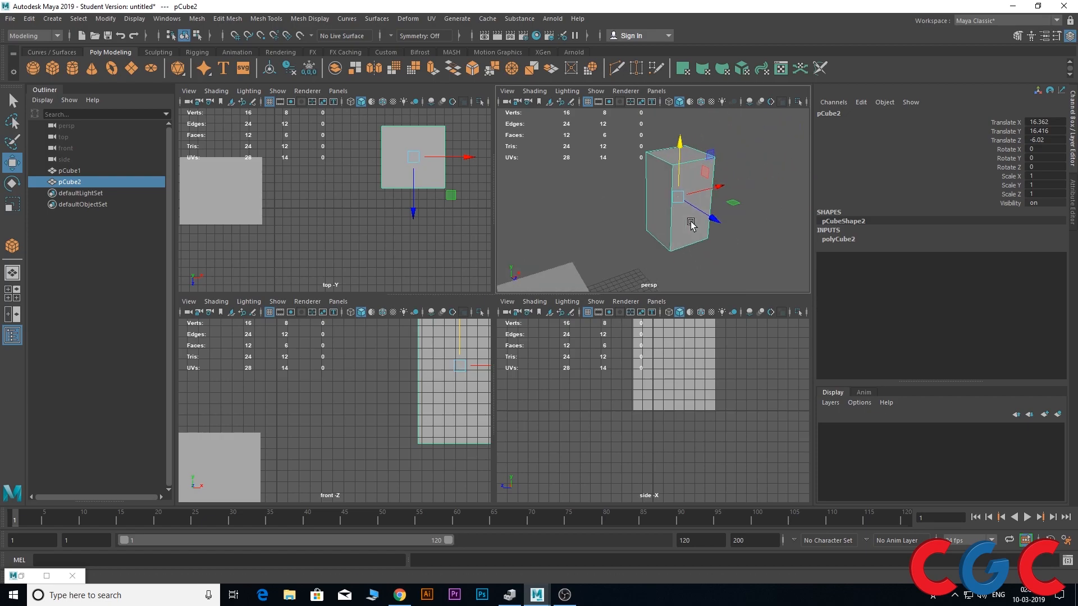
Relocate the taller cube's pivot to its lower corner vertex with vertex snapping
alt+middle_drag(676, 211, 681, 177)
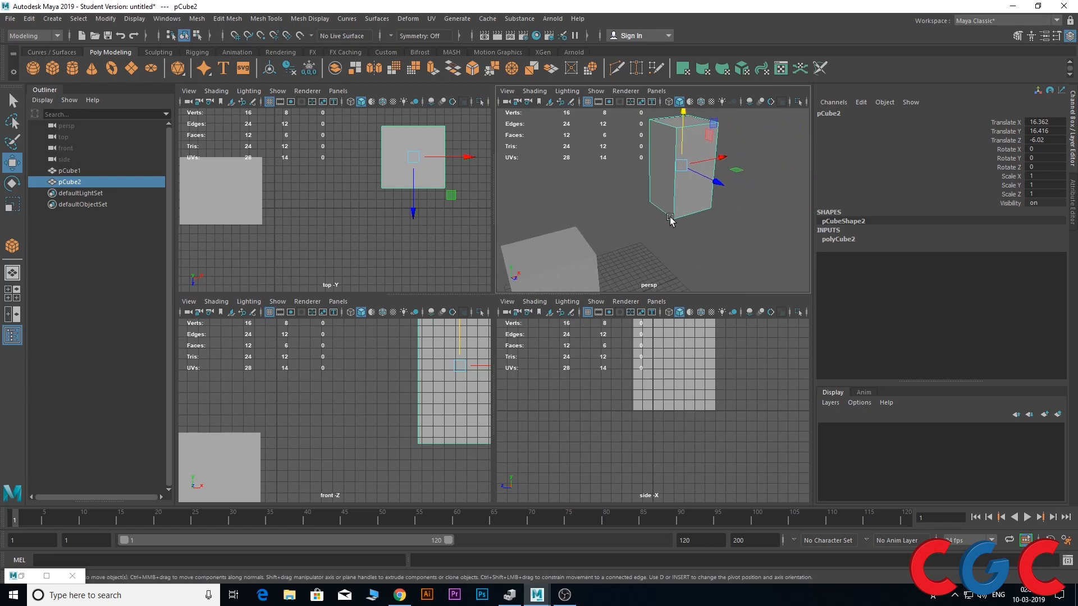
key(d)
key(v)
drag(682, 167, 673, 219)
key(Insert)
Snap the taller cube by its lower corner onto the first cube's upper corner vertex in the perspective view
alt+drag(746, 253, 690, 265)
alt+drag(601, 238, 748, 204)
scroll(657, 190, up, 3)
alt+drag(656, 190, 687, 205)
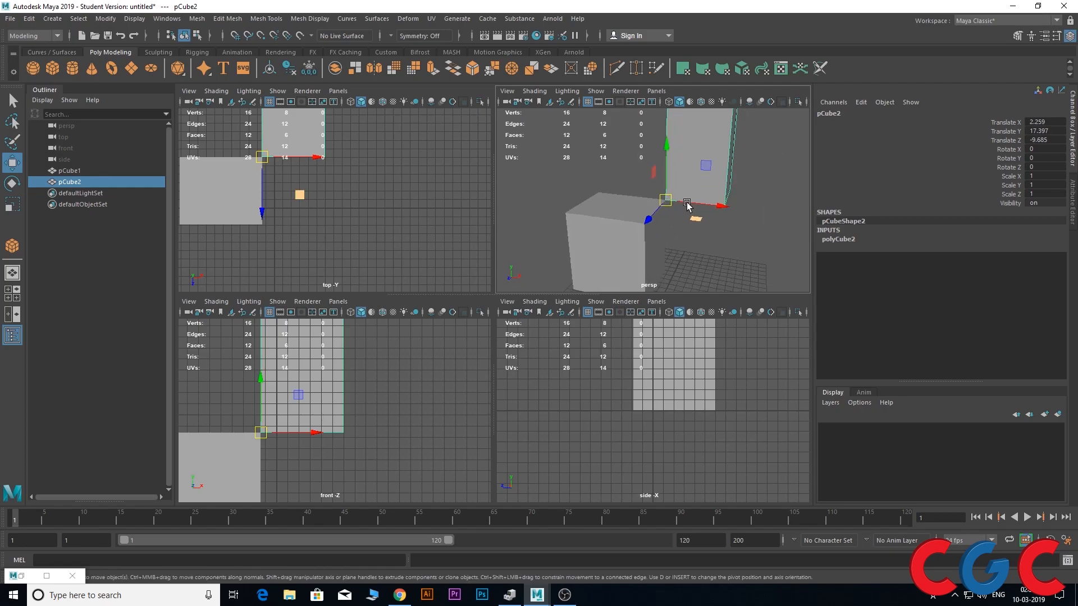
alt+drag(687, 205, 683, 242)
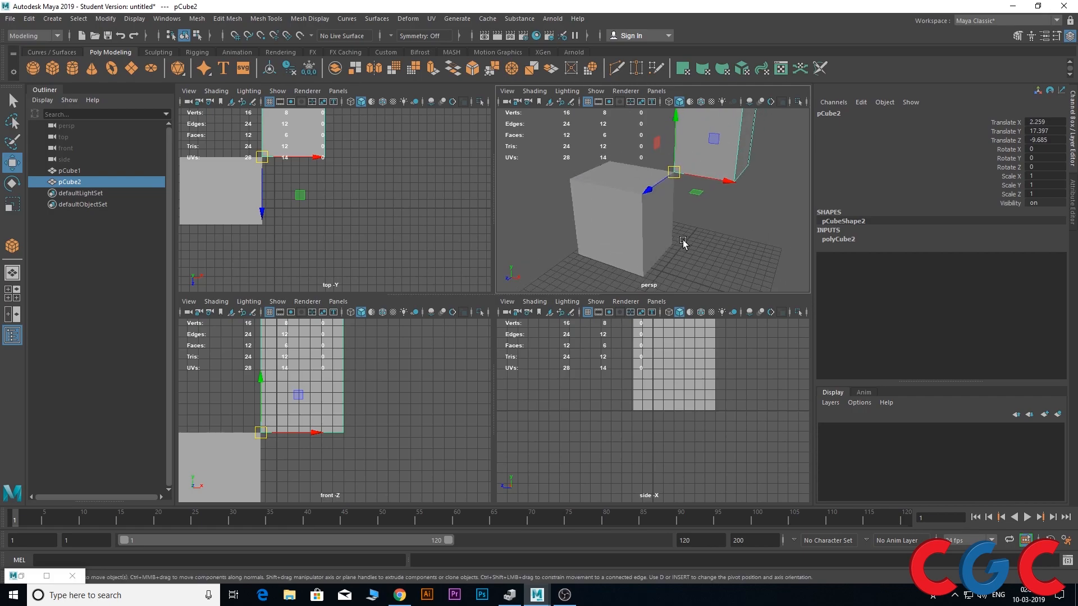
alt+drag(662, 196, 699, 180)
key(v)
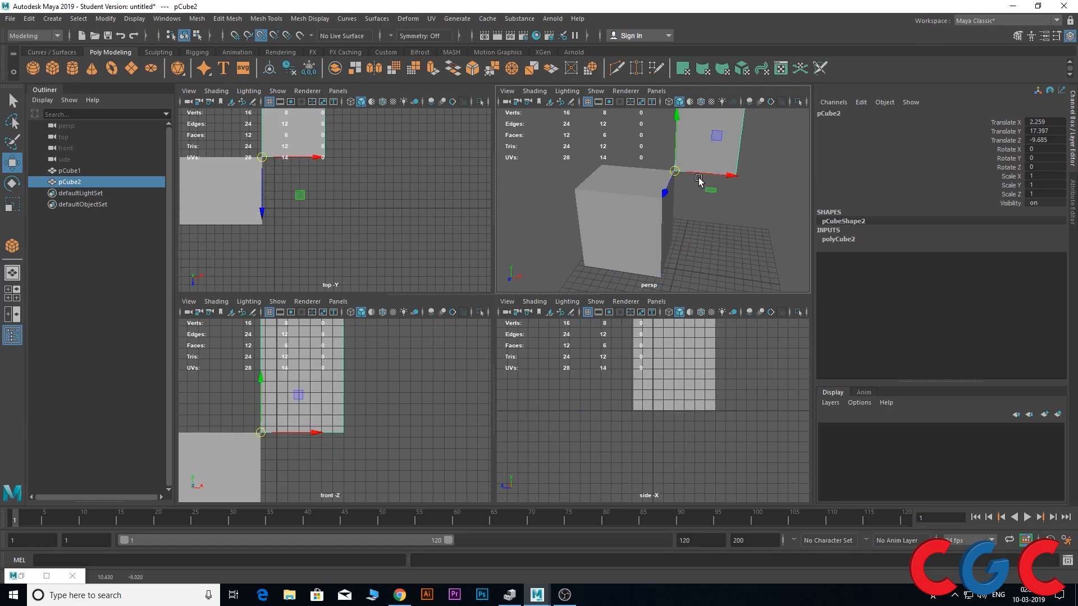
Slide the taller cube along the first cube's upper edge with edge snapping to Translate Z -4.186
alt+drag(751, 243, 673, 236)
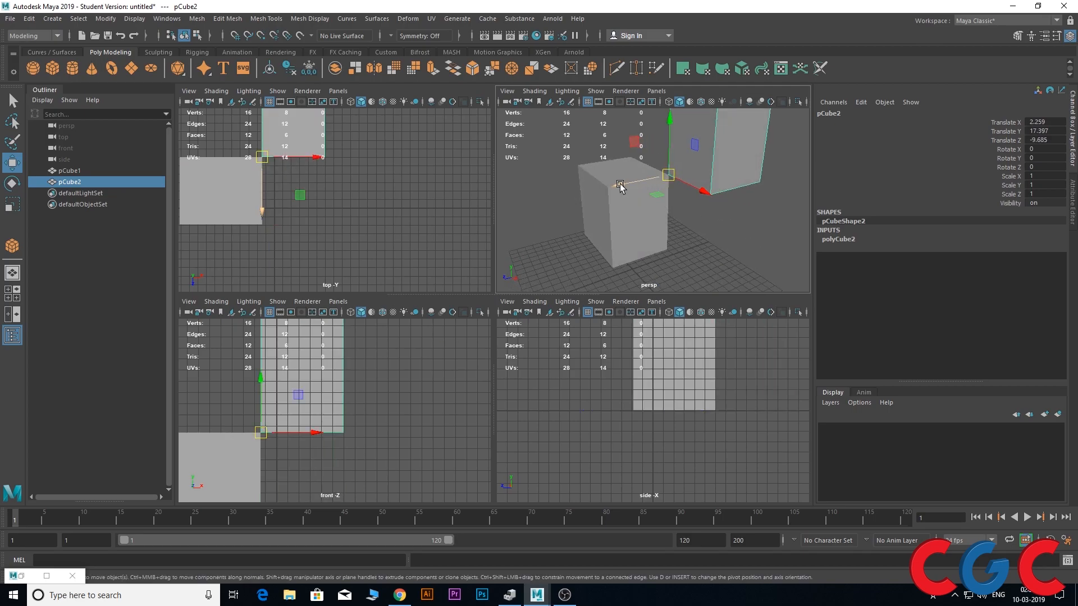
key(c)
drag(628, 183, 711, 269)
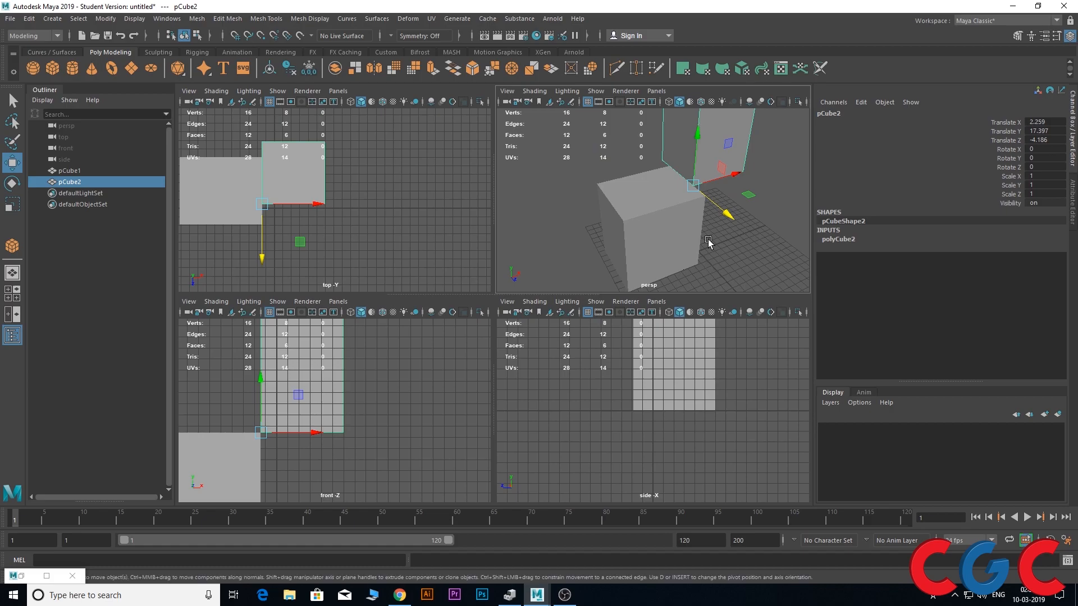
key(c)
key(c)
Turn on point snapping and turn it off again
click(262, 37)
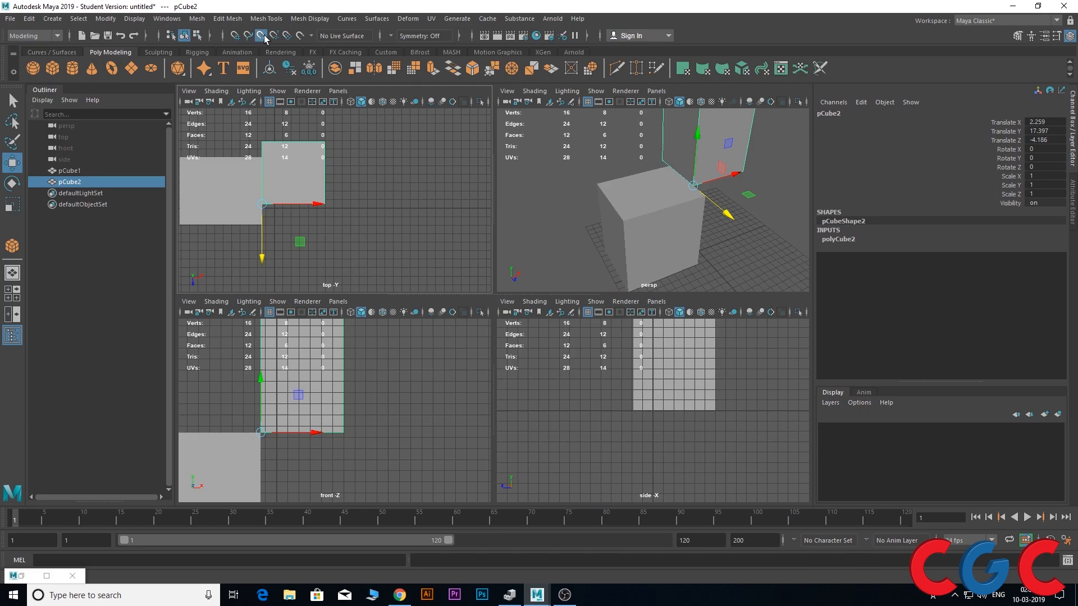
click(262, 36)
alt+drag(783, 267, 578, 221)
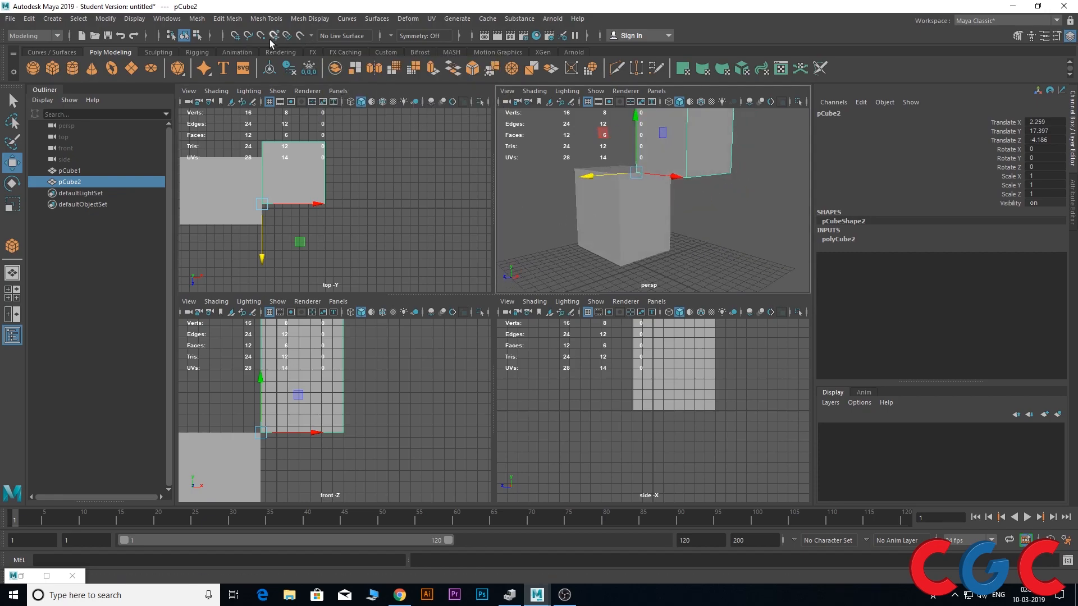
Move the taller cube up and along X, away from the first cube
scroll(604, 231, down, 3)
alt+drag(600, 233, 651, 241)
mouse_move(651, 238)
alt+middle_down()
mouse_move(654, 213)
mouse_move(649, 235)
alt+middle_up()
scroll(655, 208, up, 3)
drag(692, 230, 772, 233)
drag(724, 171, 726, 137)
alt+middle_drag(724, 175, 665, 186)
right_drag(671, 172, 613, 169)
drag(636, 206, 663, 228)
alt+drag(633, 247, 669, 262)
alt+middle_drag(669, 262, 657, 235)
alt+drag(656, 234, 634, 222)
Switch the taller cube to edge selection and select its lower edge facing the first cube
right_drag(663, 159, 665, 104)
click(669, 158)
alt+drag(669, 158, 655, 174)
alt+drag(596, 193, 620, 211)
Try to snap the selected edge to the first cube's corner with vertex snapping, and undo the edge's move
key(v)
drag(667, 164, 535, 204)
key(v)
drag(667, 163, 484, 205)
key(v)
drag(721, 166, 681, 169)
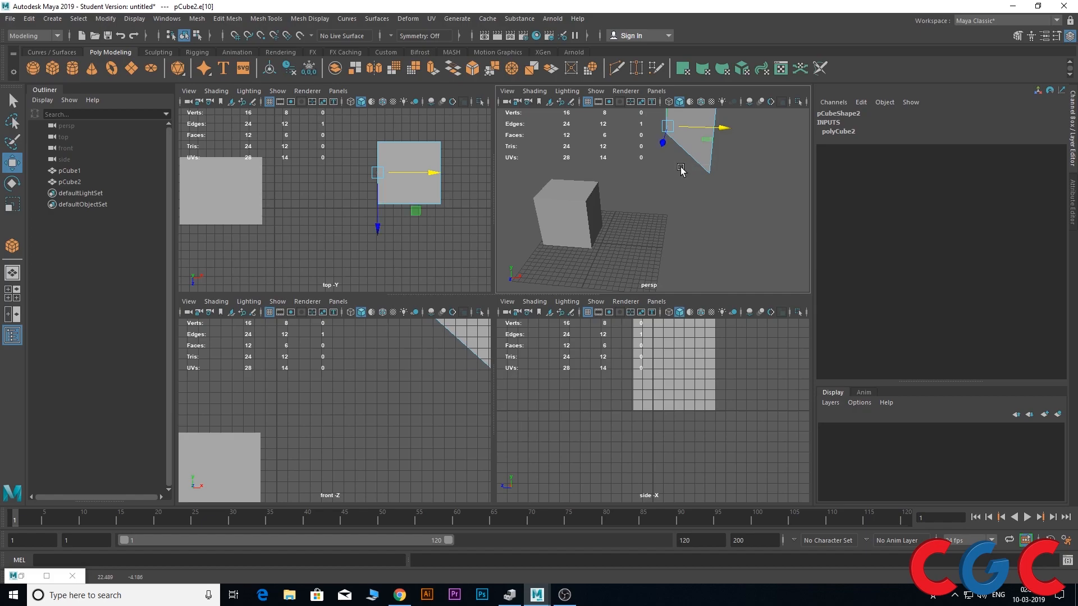
key(ctrl+z)
Remove the Edge transform constraint in the Move tool's settings
alt+drag(625, 201, 650, 231)
double_click(12, 163)
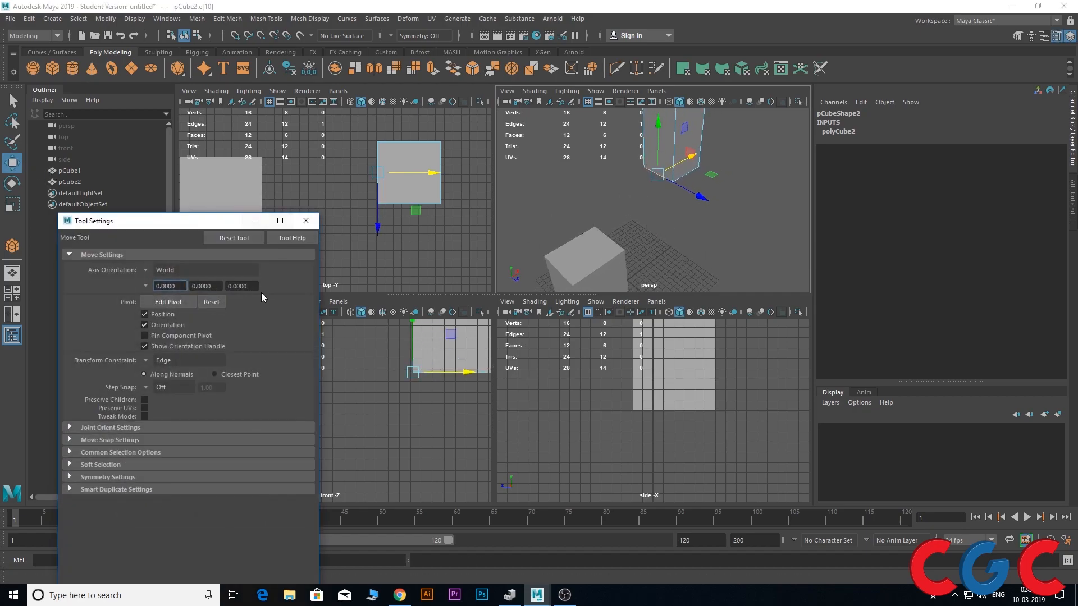
click(148, 361)
click(162, 365)
click(305, 221)
Snap the taller cube's selected lower edge to the first cube's upper corner with vertex snapping
alt+drag(534, 236, 595, 240)
key(v)
drag(672, 173, 572, 223)
scroll(650, 215, up, 4)
alt+drag(652, 214, 625, 224)
key(v)
drag(567, 203, 683, 220)
alt+middle_drag(683, 220, 613, 256)
Switch the taller cube to vertex selection and select an upper corner vertex at its far end
alt+drag(609, 257, 673, 182)
right_drag(673, 182, 640, 179)
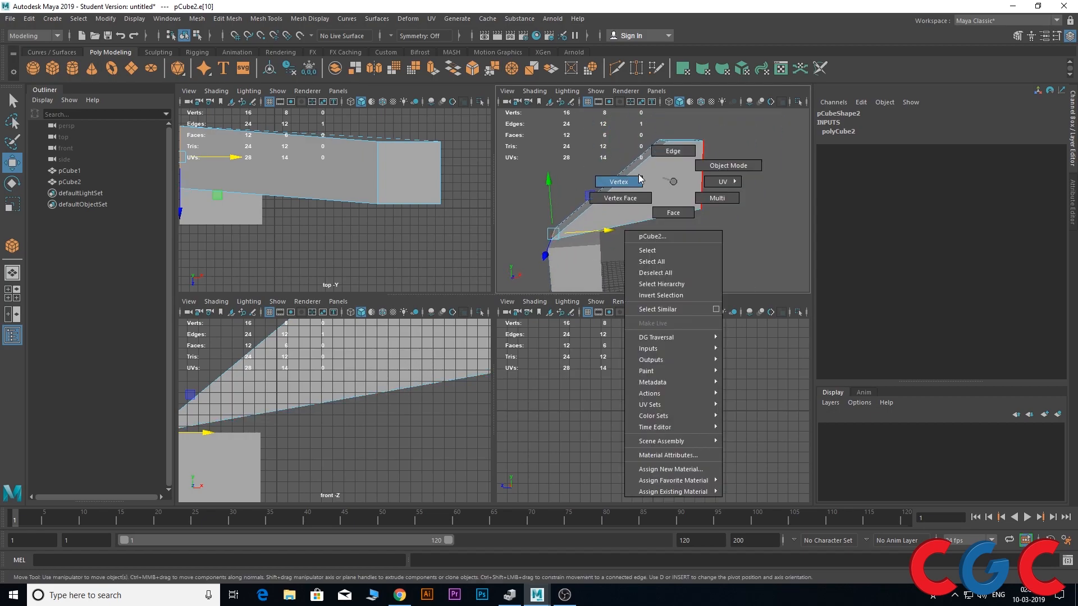
click(705, 151)
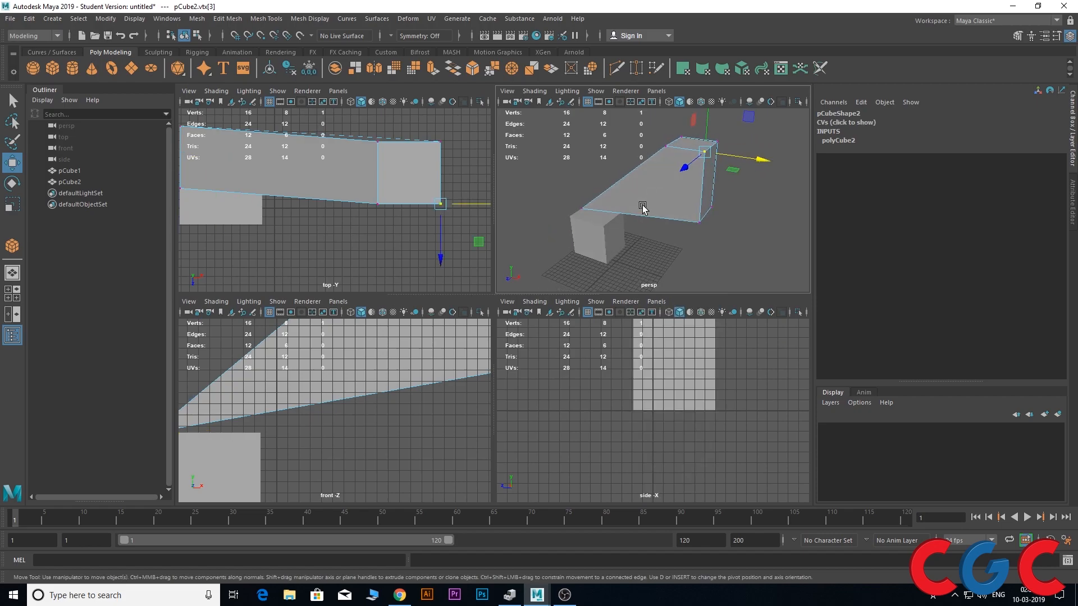